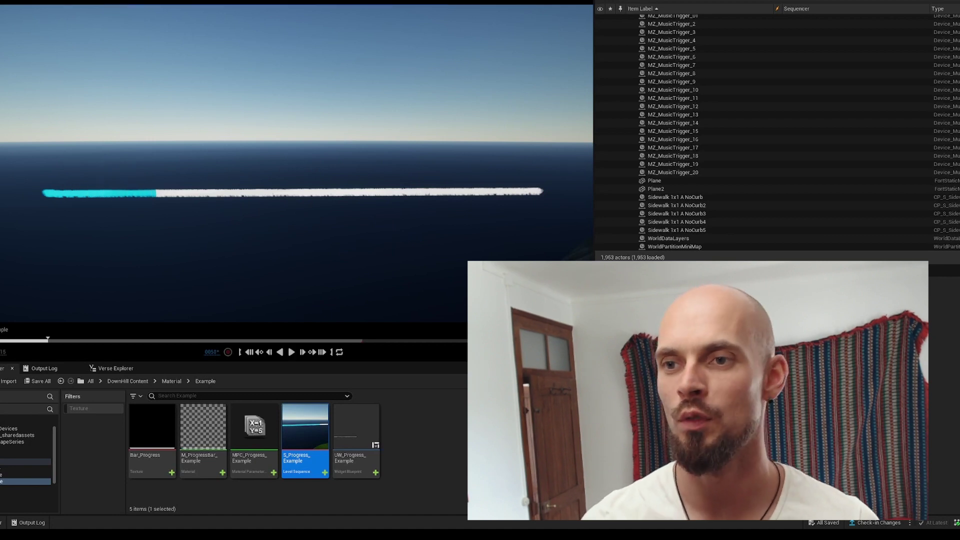
# - Play the S_Progress_Example sequence to watch the cyan fill advance along the bar
pyautogui.press('space')
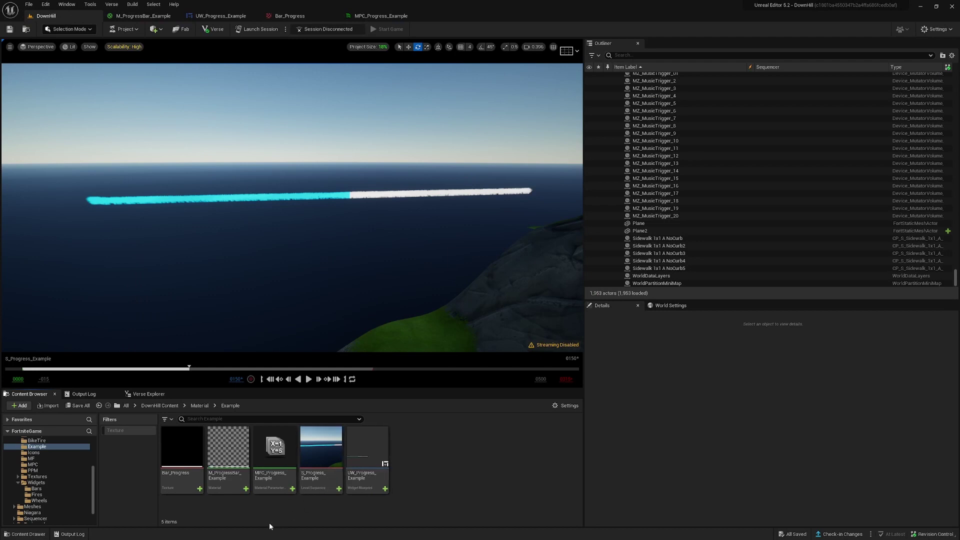
# - Open M_ProgressBar_Example and inspect its User Interface material domain and Texture Sample node
pyautogui.click(224, 448)
pyautogui.doubleClick(224, 448)
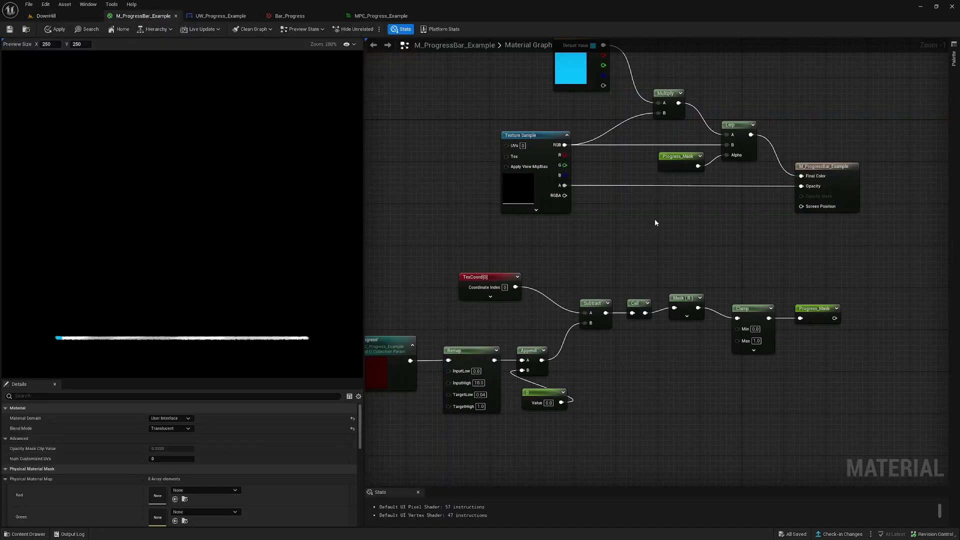
pyautogui.rightClick(684, 234)
pyautogui.click(656, 231)
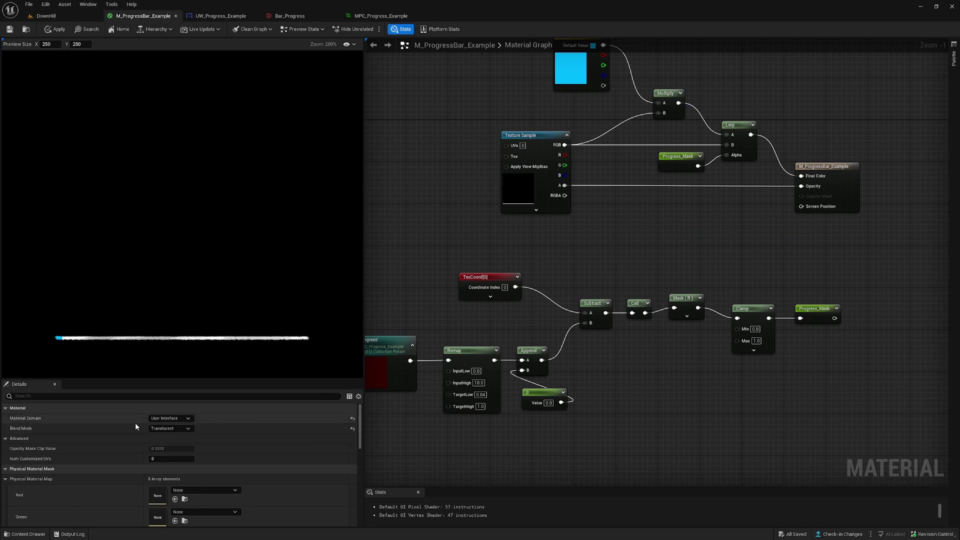
pyautogui.click(161, 420)
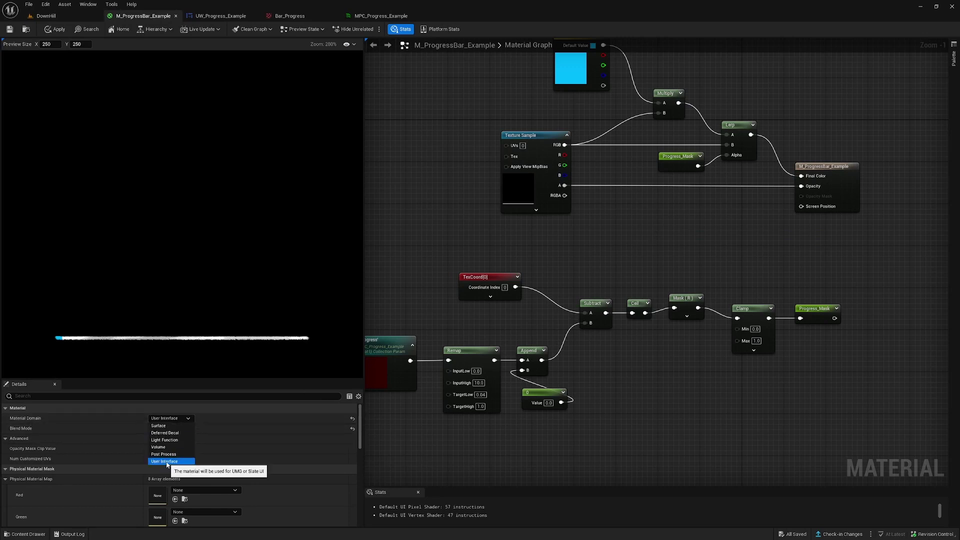
pyautogui.moveTo(456, 110); pyautogui.dragTo(479, 125)
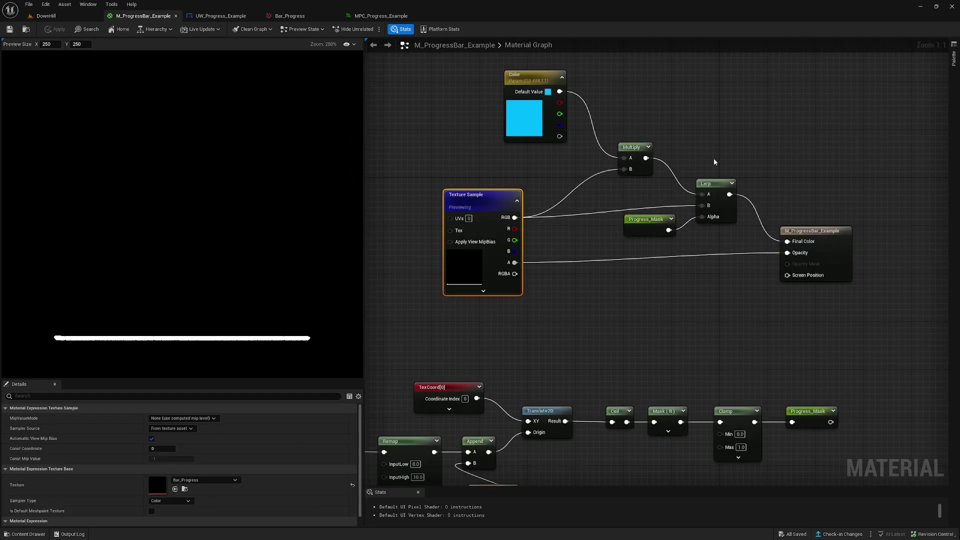
# - Disconnect Progress_Mask from the Lerp and set Alpha to 0 to preview the fill colour
pyautogui.moveTo(704, 155); pyautogui.dragTo(737, 215)
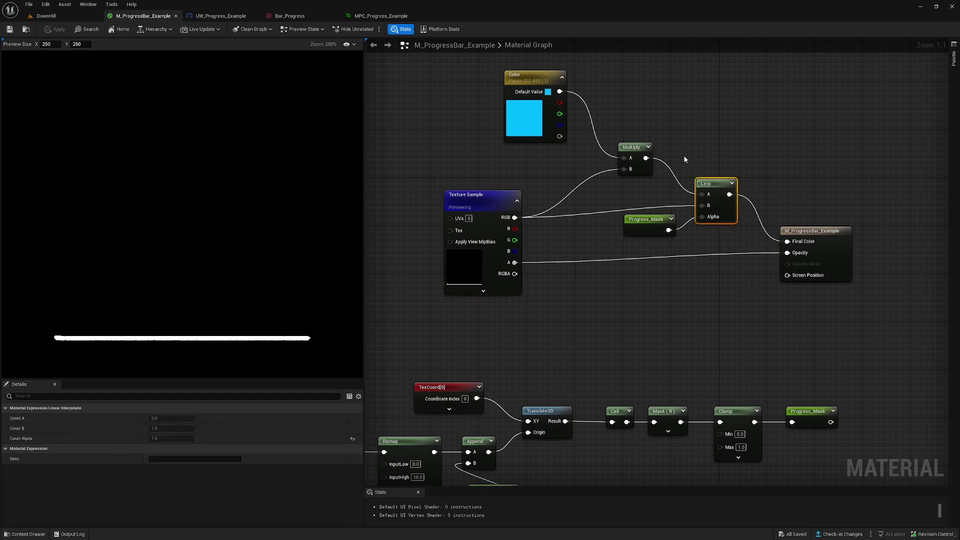
pyautogui.moveTo(685, 156); pyautogui.dragTo(715, 180, button='right')
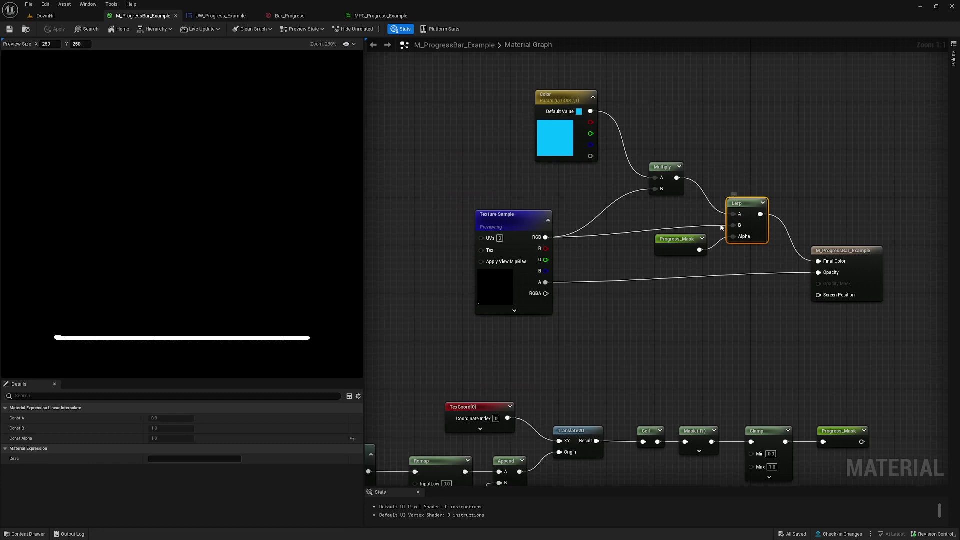
pyautogui.keyDown('alt'); pyautogui.click(735, 237); pyautogui.keyUp('alt')
pyautogui.click(758, 237)
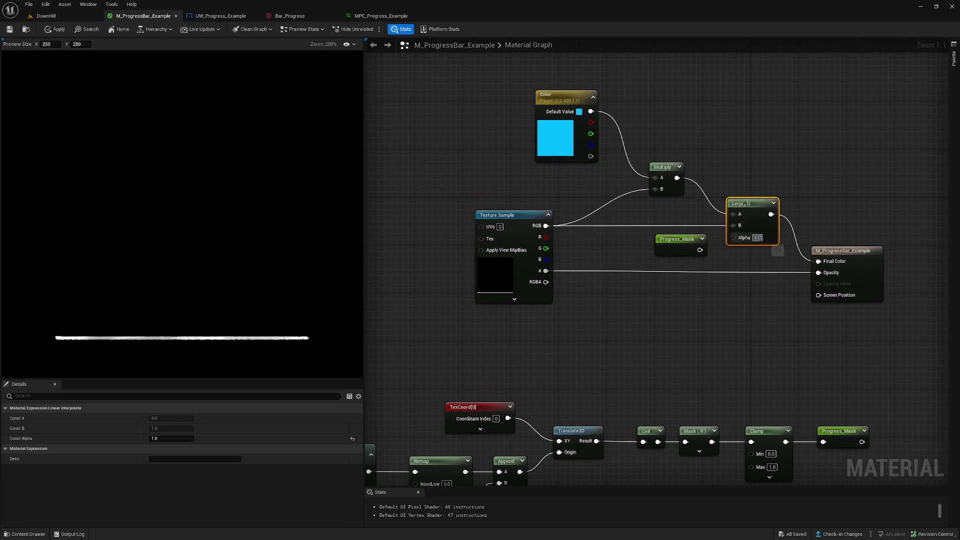
pyautogui.write('0')
pyautogui.press('Return')
pyautogui.click(747, 254)
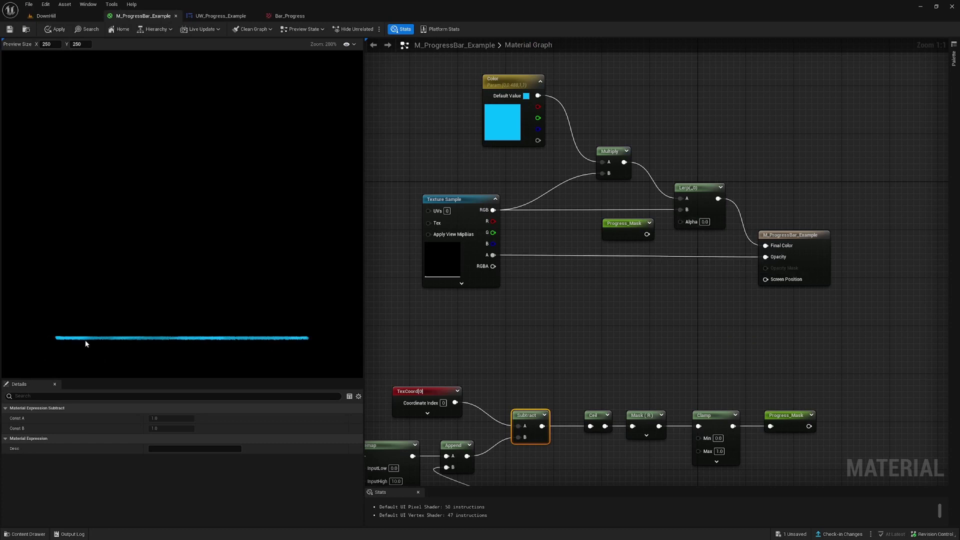
# - Reconnect Progress_Mask to the Lerp Alpha and tidy the TexCoord[0] node position
pyautogui.moveTo(680, 222); pyautogui.dragTo(647, 234)
pyautogui.click(621, 223)
pyautogui.moveTo(699, 268); pyautogui.dragTo(812, 75, button='right')
pyautogui.click(548, 204)
pyautogui.moveTo(548, 205); pyautogui.dragTo(552, 210)
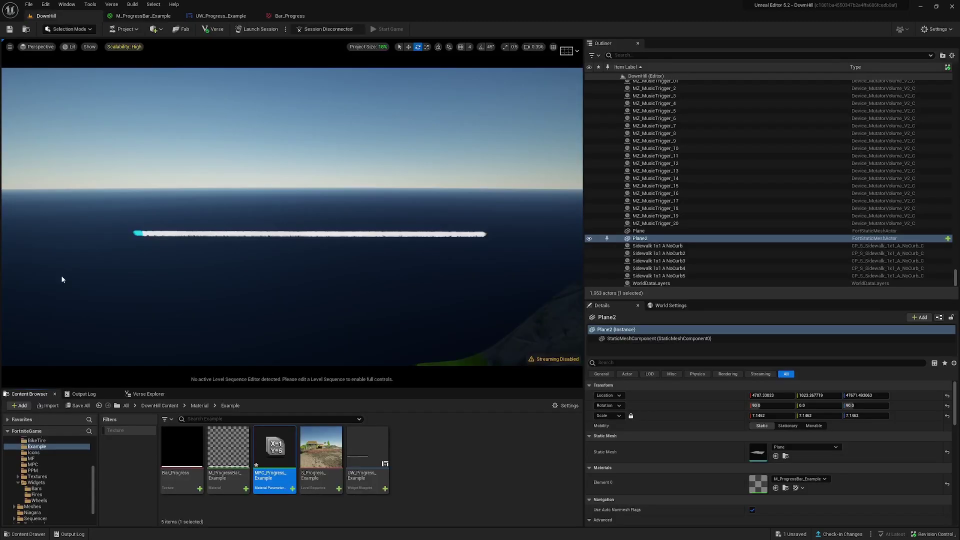
# - Open MPC_Progress_Example and expand its Scalar Parameters
pyautogui.click(499, 485)
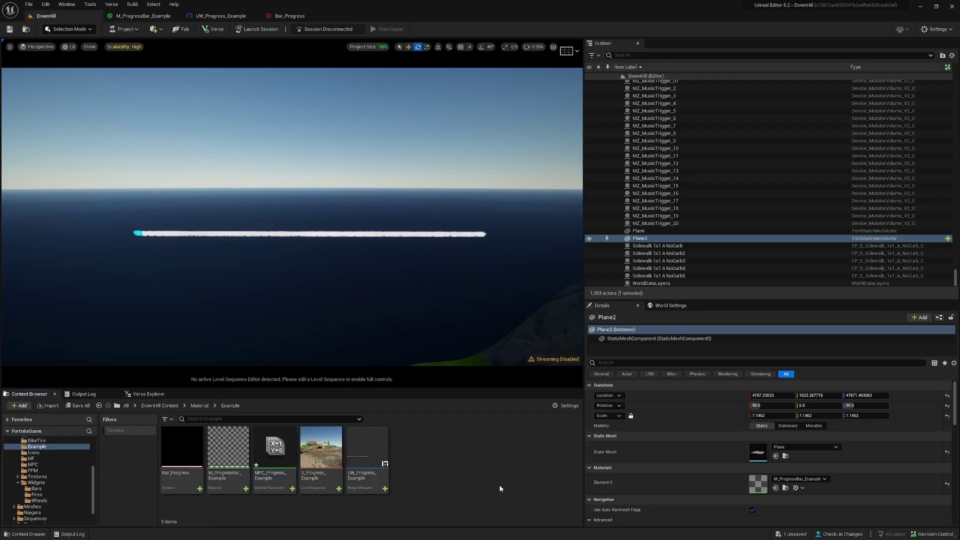
pyautogui.rightClick(419, 439)
pyautogui.moveTo(450, 399)
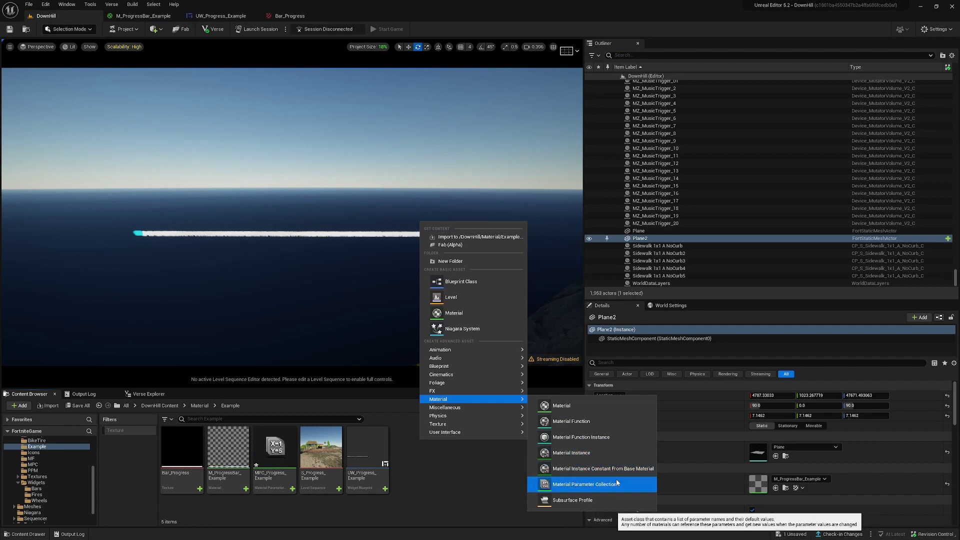
pyautogui.doubleClick(274, 448)
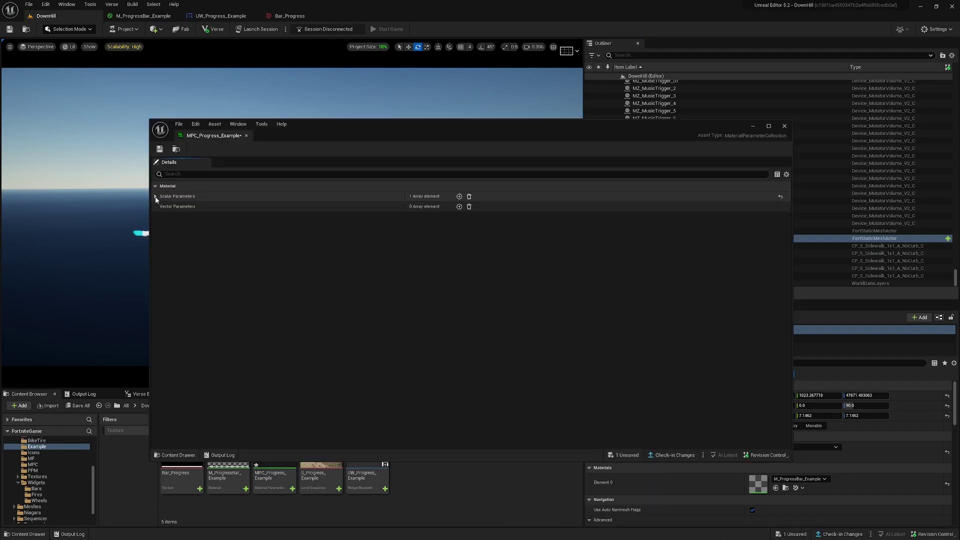
pyautogui.click(155, 196)
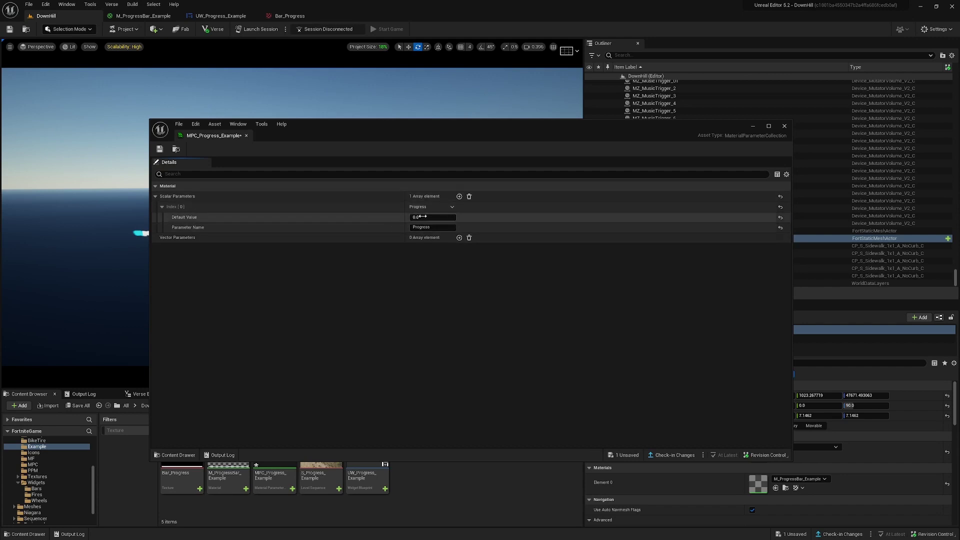
# - Set the Progress scalar's default value to 0
pyautogui.moveTo(433, 217); pyautogui.dragTo(422, 217)
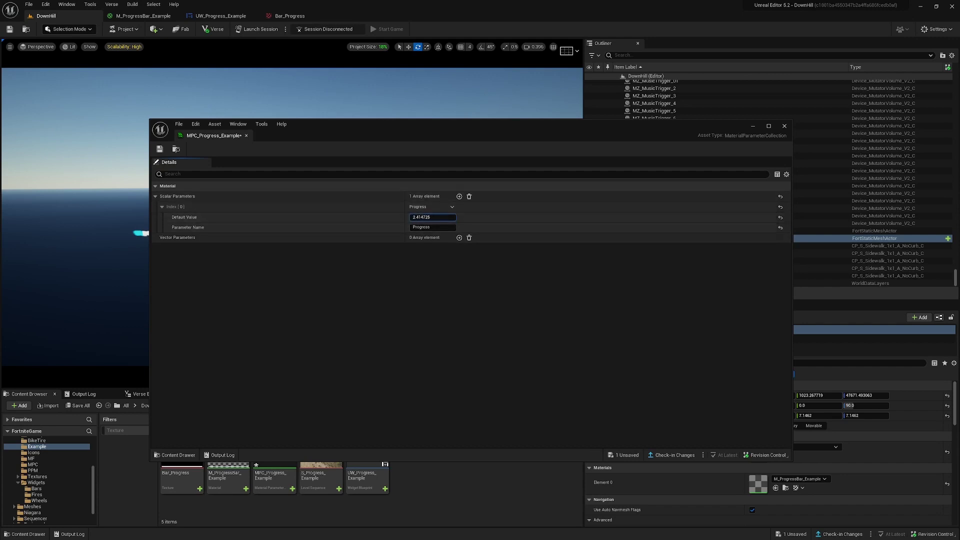
pyautogui.click(421, 217)
pyautogui.write('0')
pyautogui.press('Return')
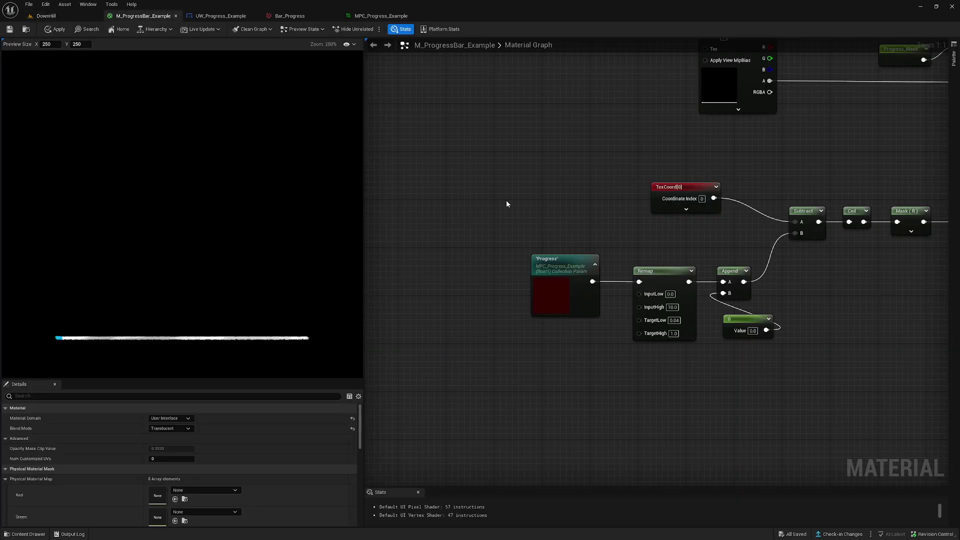
# - Add a CollectionParameter node reading Progress from MPC_Progress_Example
pyautogui.moveTo(507, 204); pyautogui.dragTo(581, 340)
pyautogui.click(531, 173)
pyautogui.rightClick(531, 170)
pyautogui.write('para')
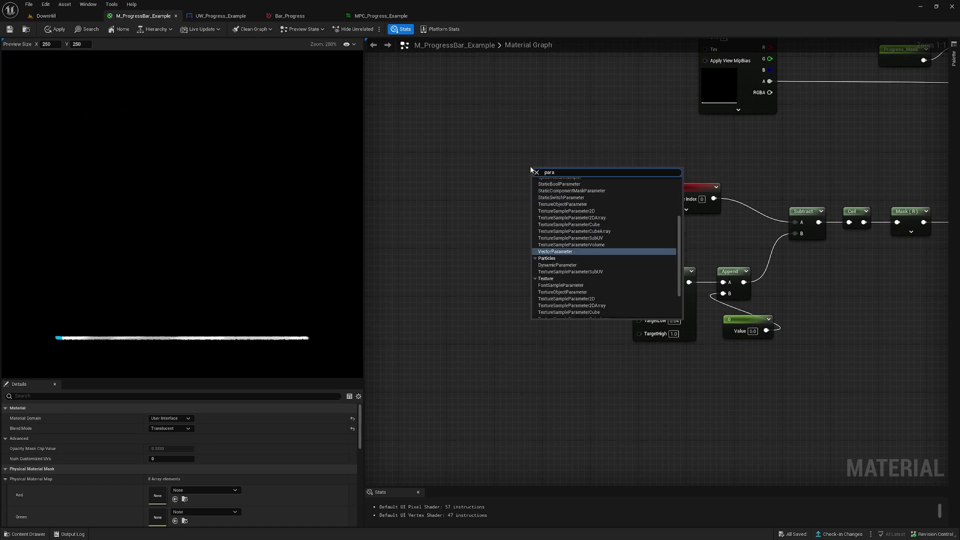
pyautogui.write('meter col')
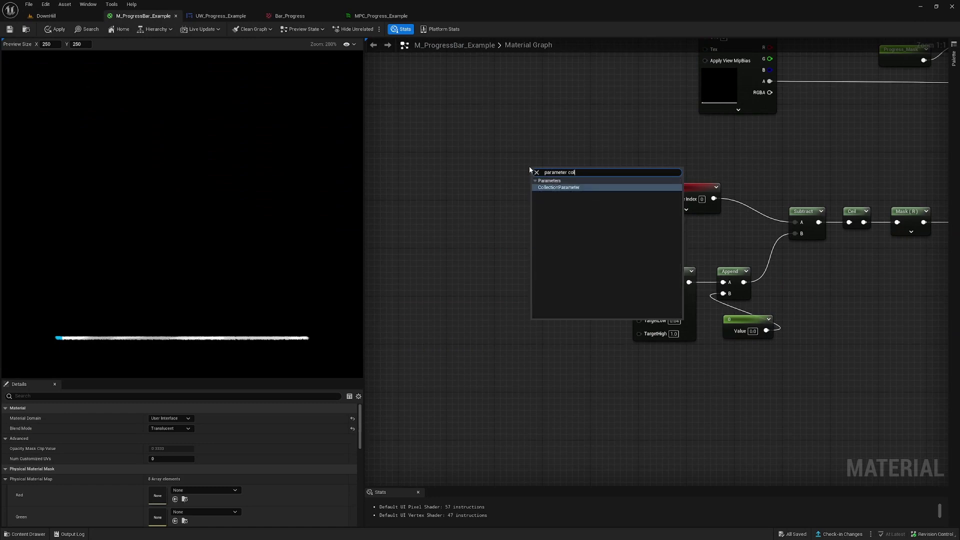
pyautogui.click(552, 188)
pyautogui.click(206, 419)
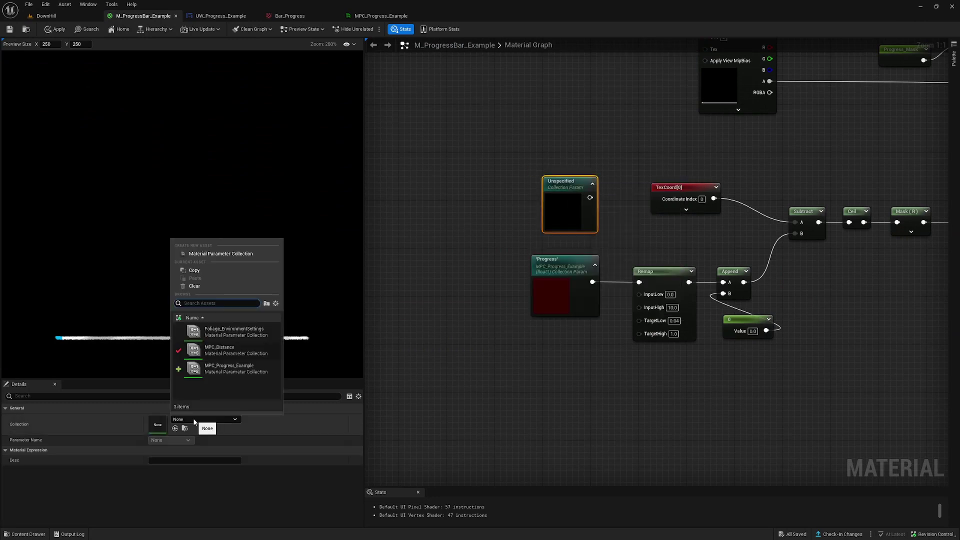
pyautogui.click(235, 374)
pyautogui.click(160, 440)
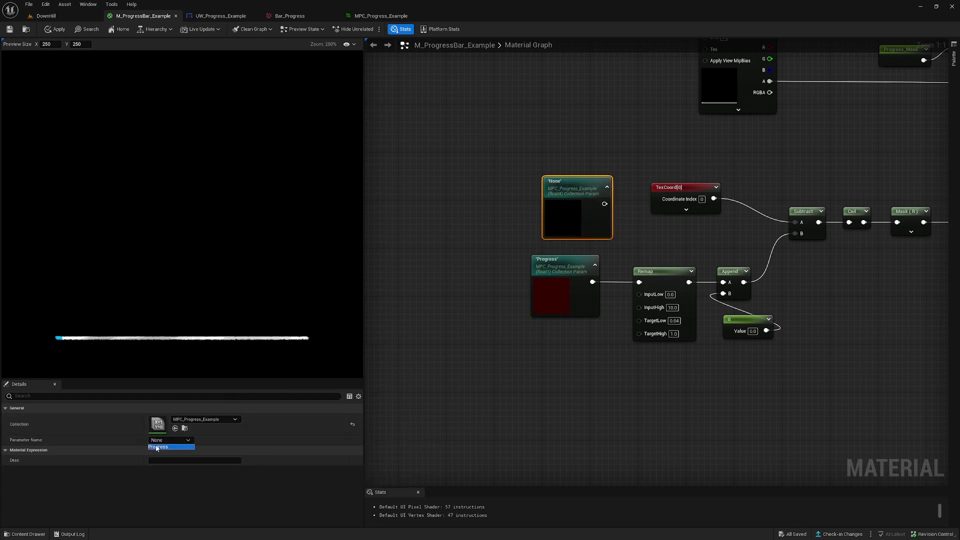
pyautogui.click(158, 446)
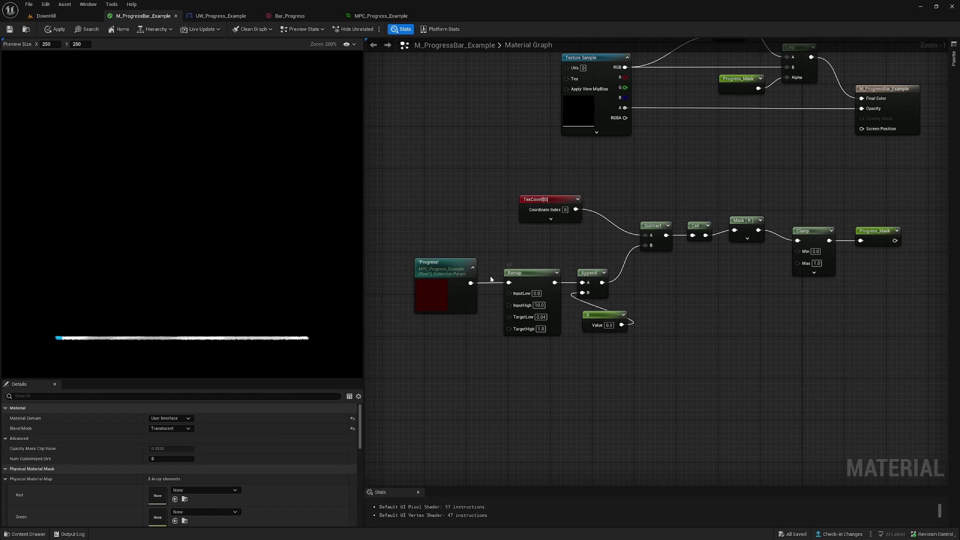
# - Set the Remap node's TargetLow to 0.04
pyautogui.click(539, 317)
pyautogui.write('0.04')
pyautogui.press('Return')
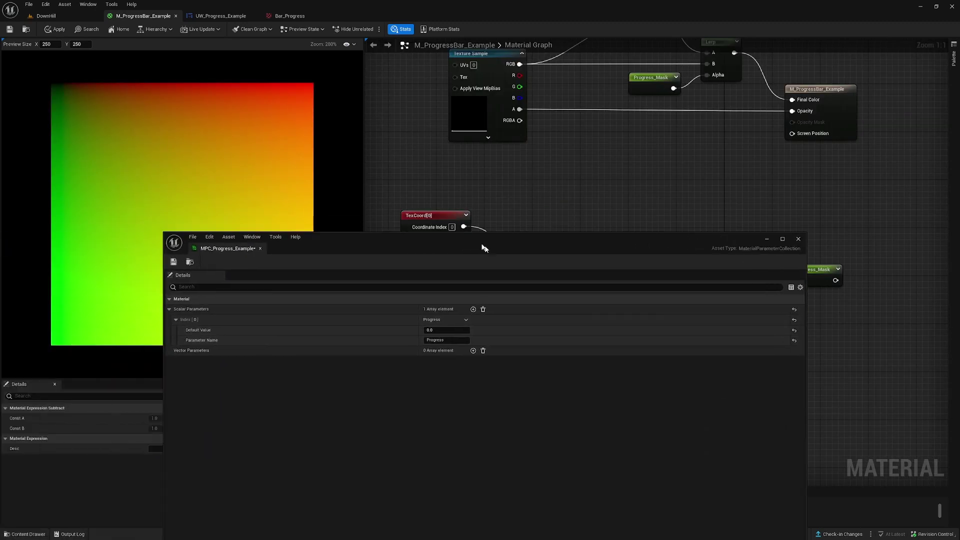
# - Test Progress at about 3.75, reset it to 0, and preview the Ceil node's output
pyautogui.moveTo(484, 247); pyautogui.dragTo(512, 336)
pyautogui.moveTo(454, 429)
pyautogui.mouseDown()
pyautogui.moveTo(492, 429)
pyautogui.moveTo(455, 429)
pyautogui.mouseUp()
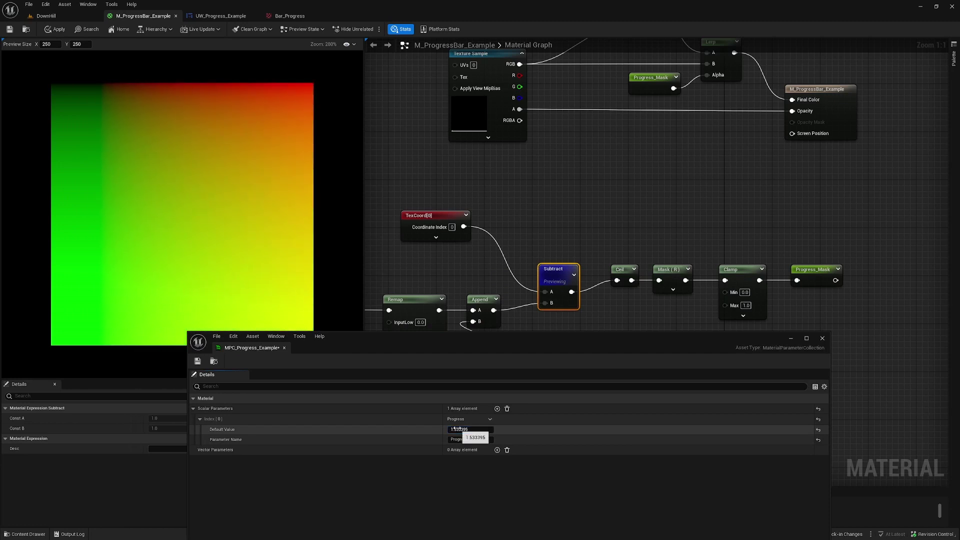
pyautogui.moveTo(555, 270); pyautogui.dragTo(555, 246)
pyautogui.moveTo(622, 270); pyautogui.dragTo(611, 264)
pyautogui.rightClick(611, 269)
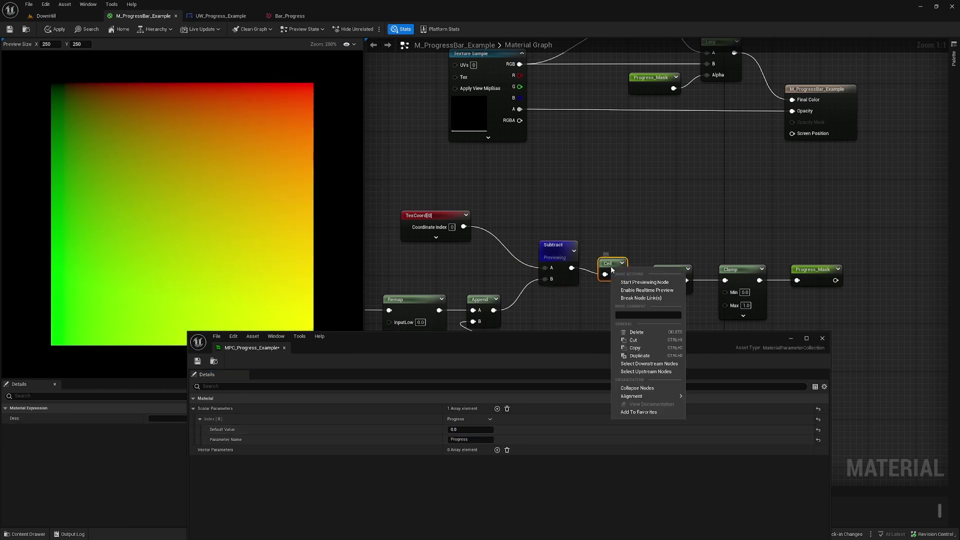
pyautogui.click(637, 282)
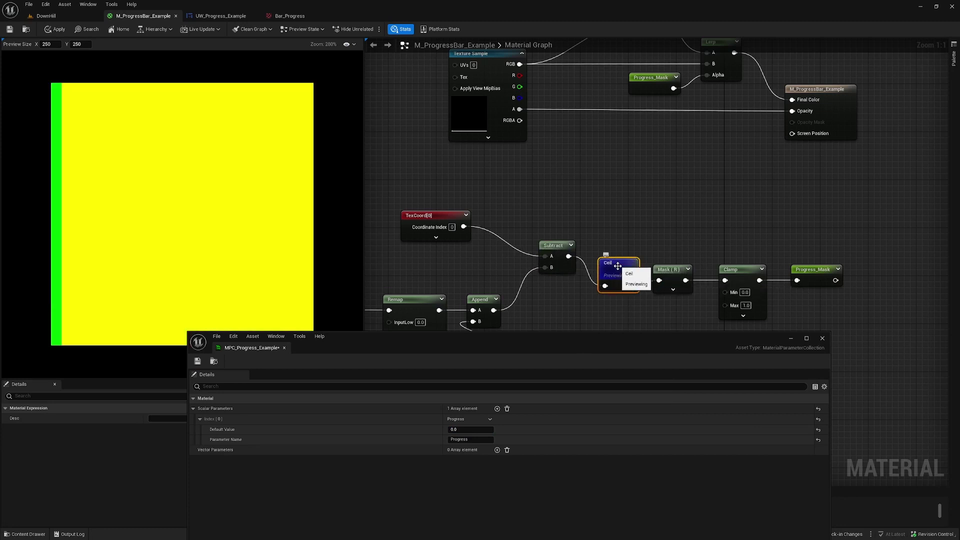
pyautogui.moveTo(616, 268); pyautogui.dragTo(610, 250)
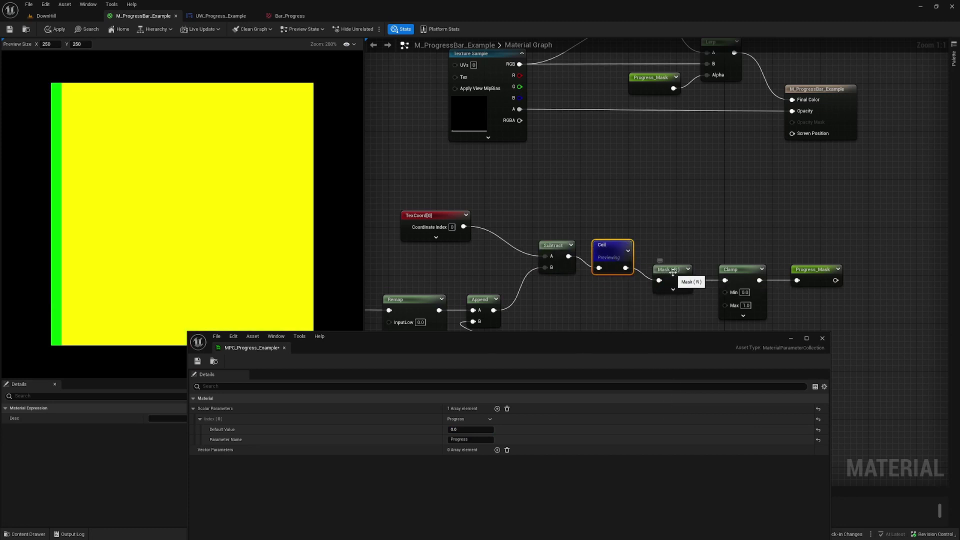
# - Preview the Mask (R) node's output and raise Progress to about 1.98
pyautogui.click(672, 271)
pyautogui.rightClick(670, 275)
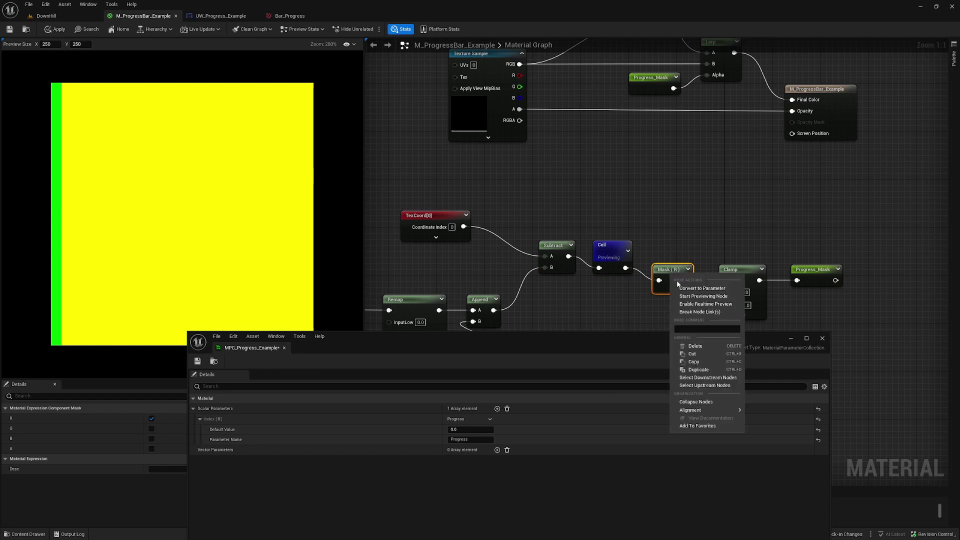
pyautogui.click(703, 296)
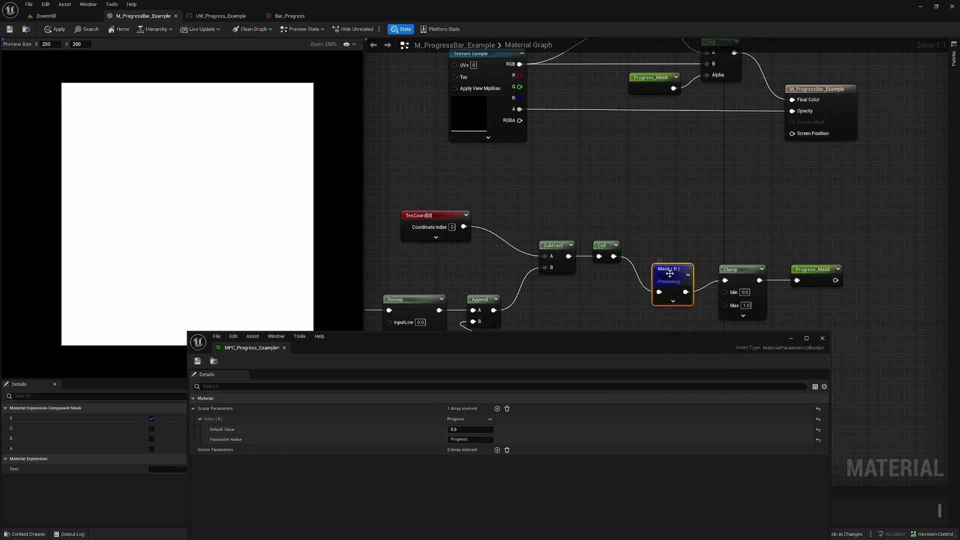
pyautogui.moveTo(670, 275); pyautogui.dragTo(658, 245)
pyautogui.moveTo(470, 429)
pyautogui.mouseDown()
pyautogui.moveTo(493, 430)
pyautogui.moveTo(482, 429)
pyautogui.mouseUp()
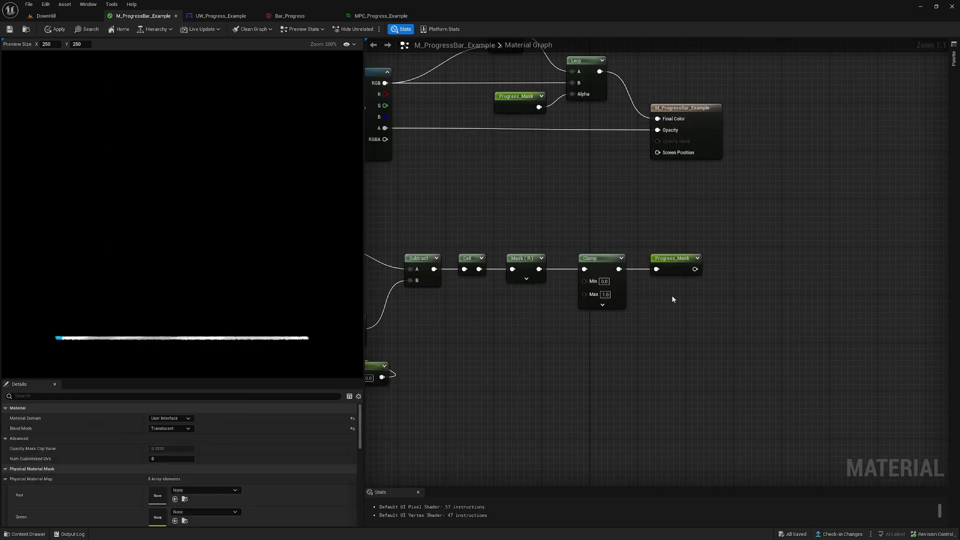
# - Add a named reroute declaration called Name on the Clamp output
pyautogui.click(692, 271)
pyautogui.click(706, 279)
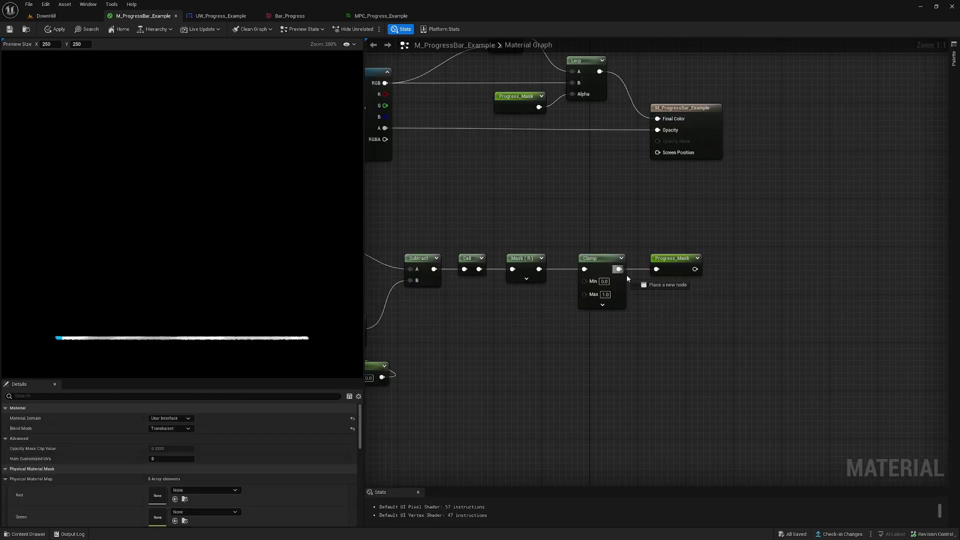
pyautogui.moveTo(619, 269); pyautogui.dragTo(655, 313)
pyautogui.write('add nam')
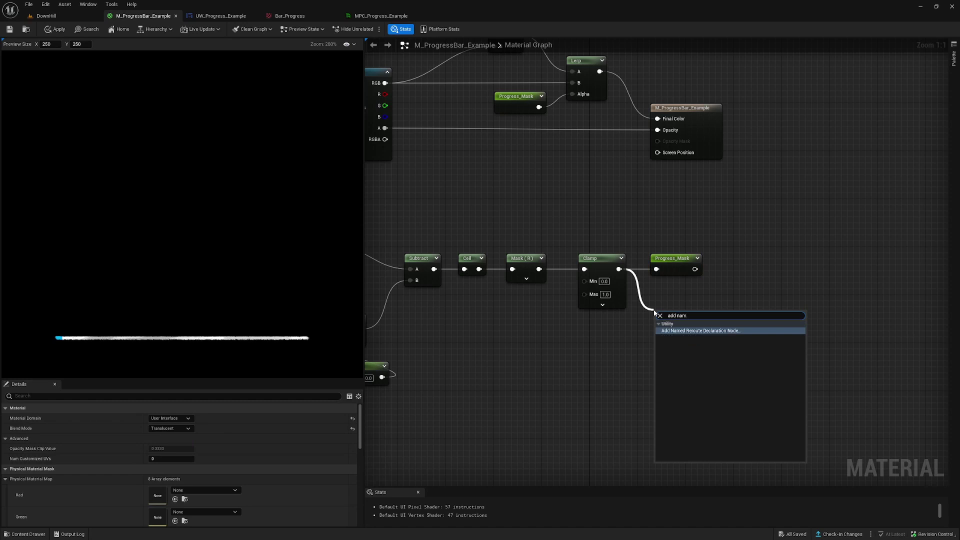
pyautogui.click(701, 331)
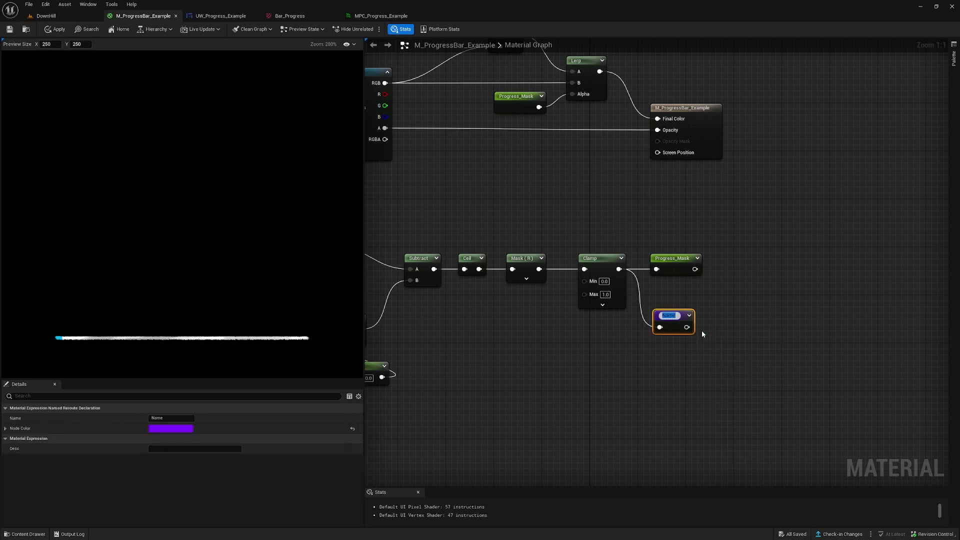
# - Place a usage node of the Name reroute in empty graph space
pyautogui.click(577, 224)
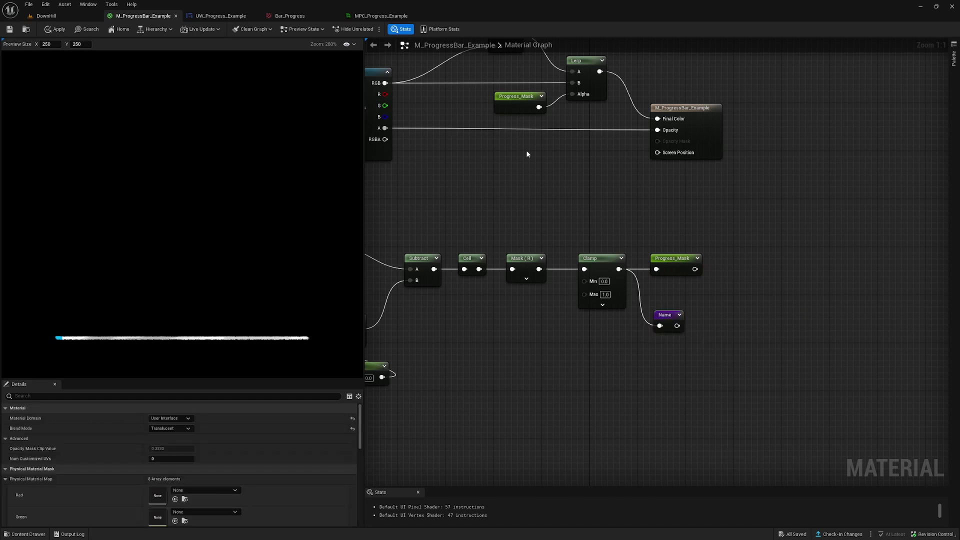
pyautogui.rightClick(527, 154)
pyautogui.write('name')
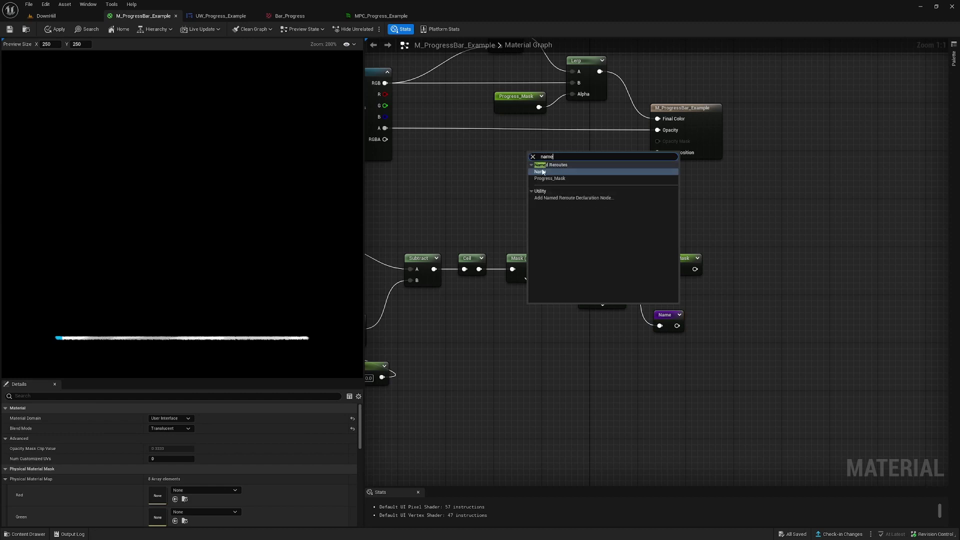
pyautogui.press('Return')
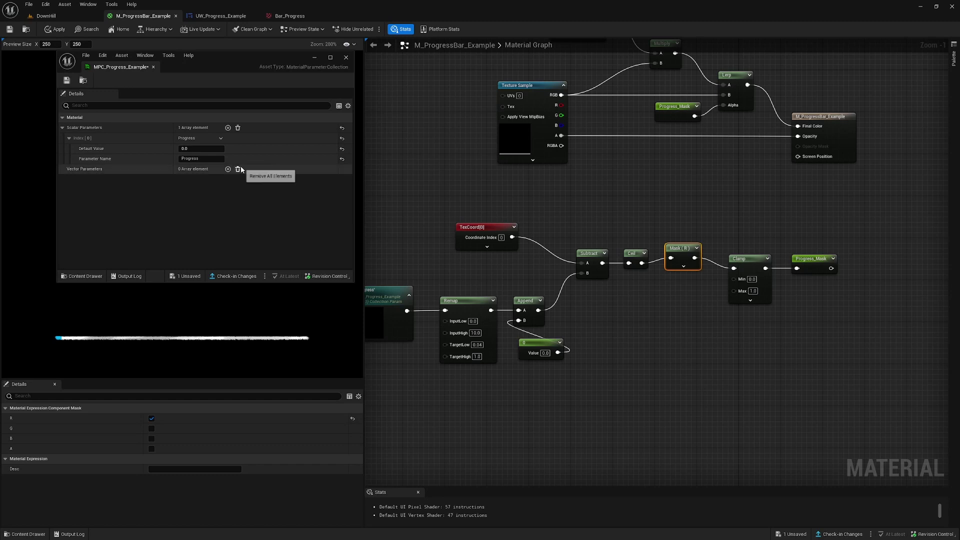
# - Scrub Progress upward, set it to 0.0, then to 10.0 for a full bar
pyautogui.moveTo(194, 149); pyautogui.dragTo(209, 148)
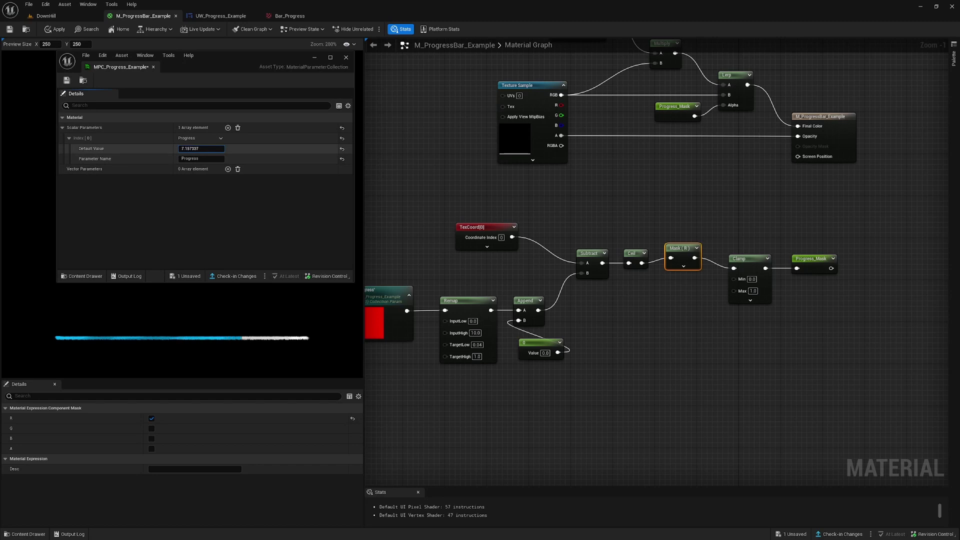
pyautogui.write('0')
pyautogui.press('Tab')
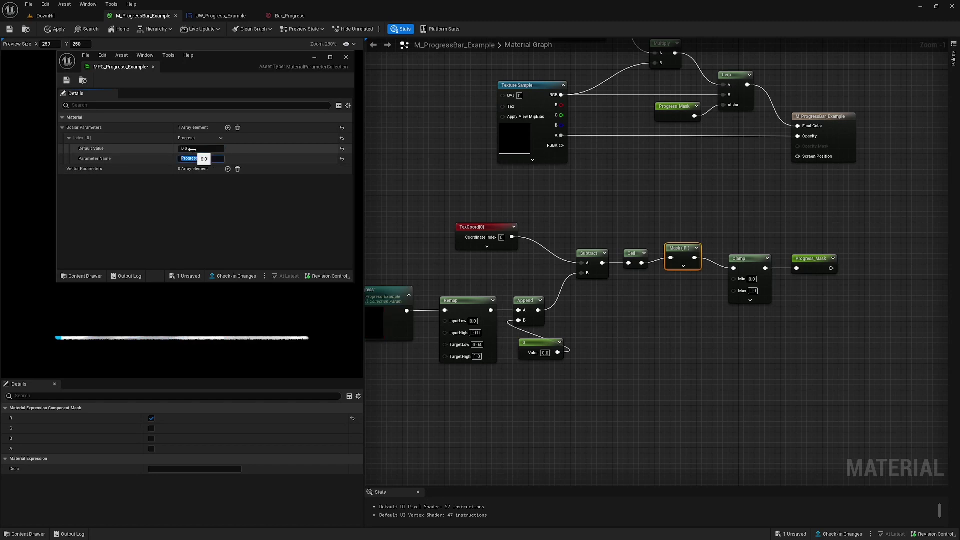
pyautogui.click(192, 148)
pyautogui.write('10')
pyautogui.press('Tab')
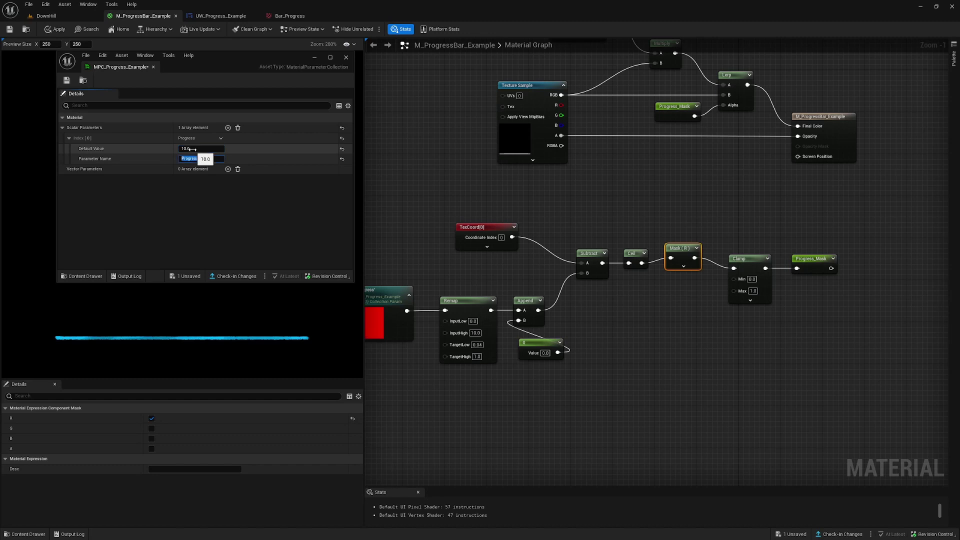
# - Glance at UW_Progress_Example, return to DownHill, and dismiss the create-asset menu unused
pyautogui.click(220, 16)
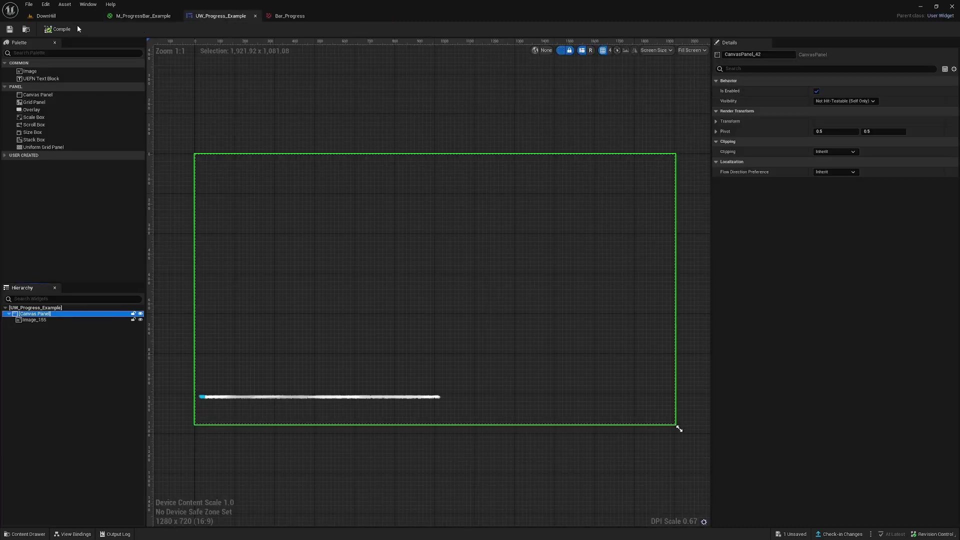
pyautogui.click(90, 16)
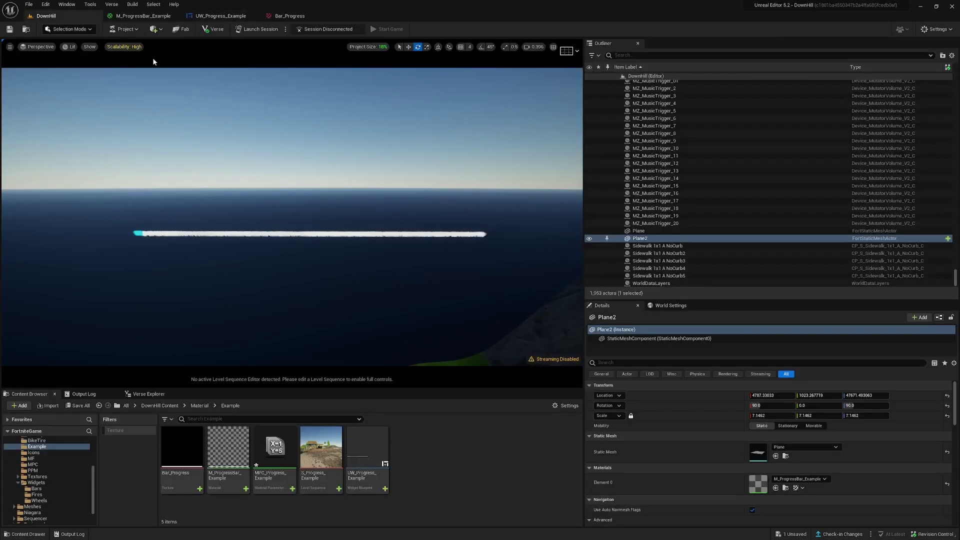
pyautogui.rightClick(413, 457)
pyautogui.moveTo(439, 453)
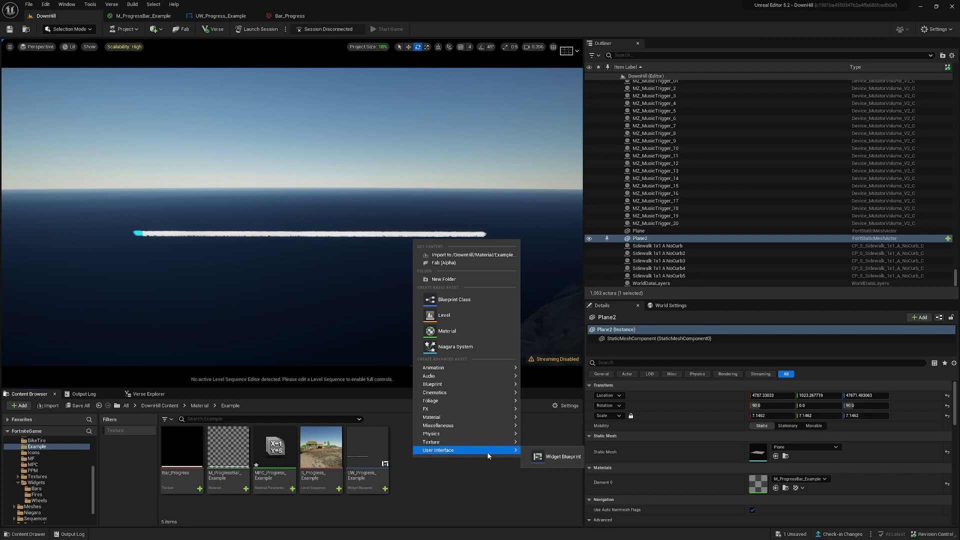
pyautogui.click(456, 497)
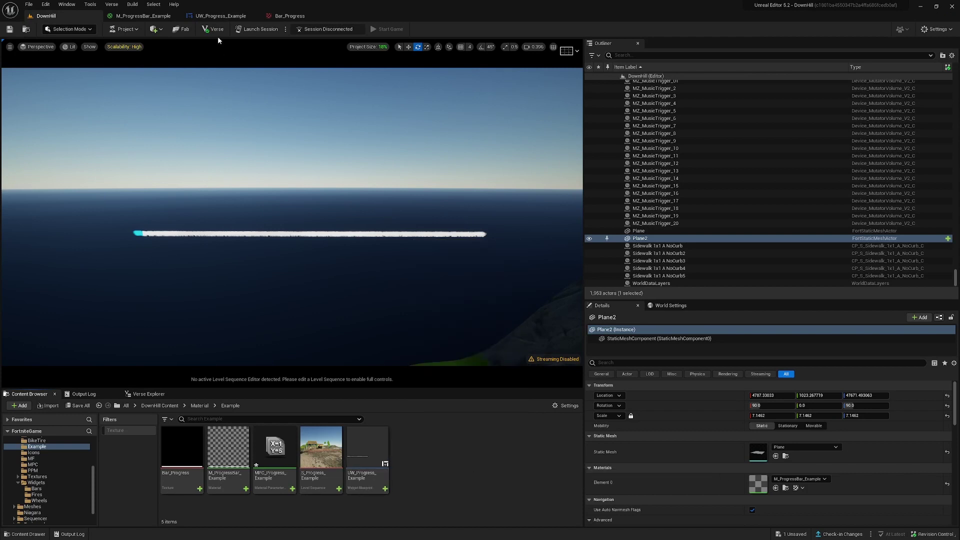
# - Inspect the widget's Image_155, then select the progress-bar plane Plane2 in the level
pyautogui.click(220, 15)
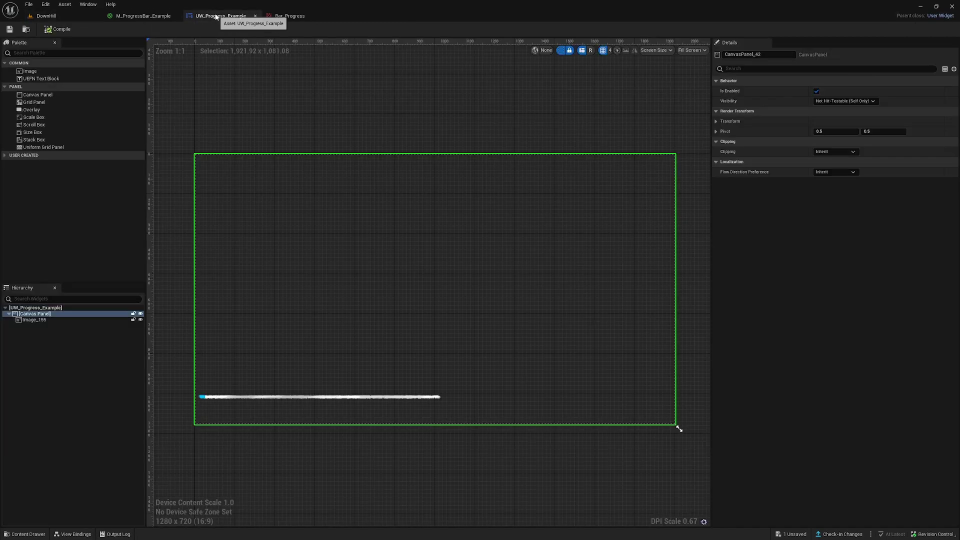
pyautogui.click(30, 320)
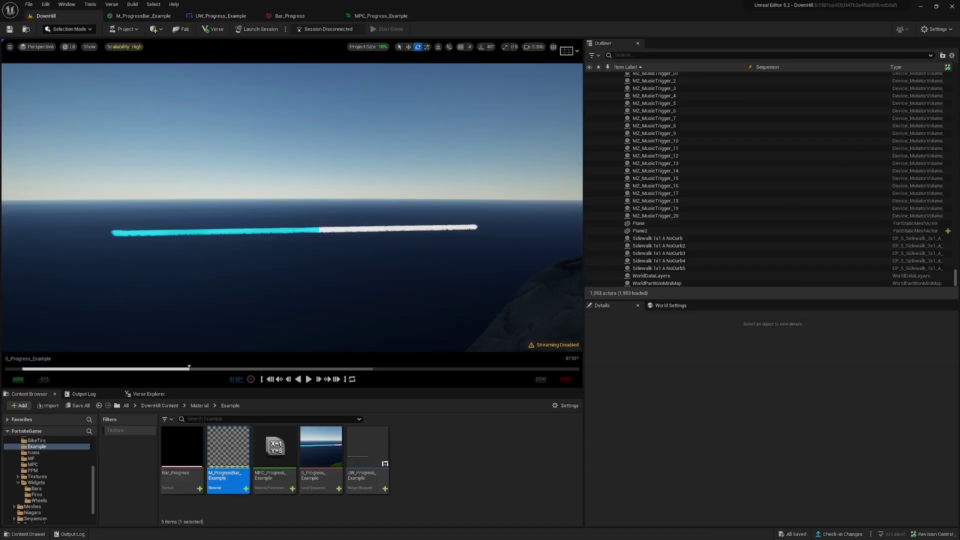
pyautogui.click(274, 229)
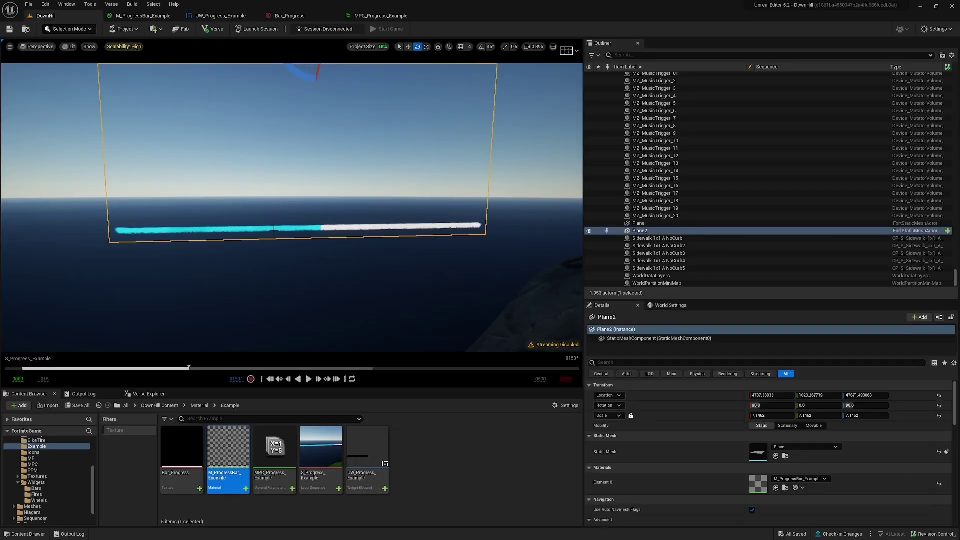
pyautogui.moveTo(274, 230); pyautogui.dragTo(268, 257, button='right')
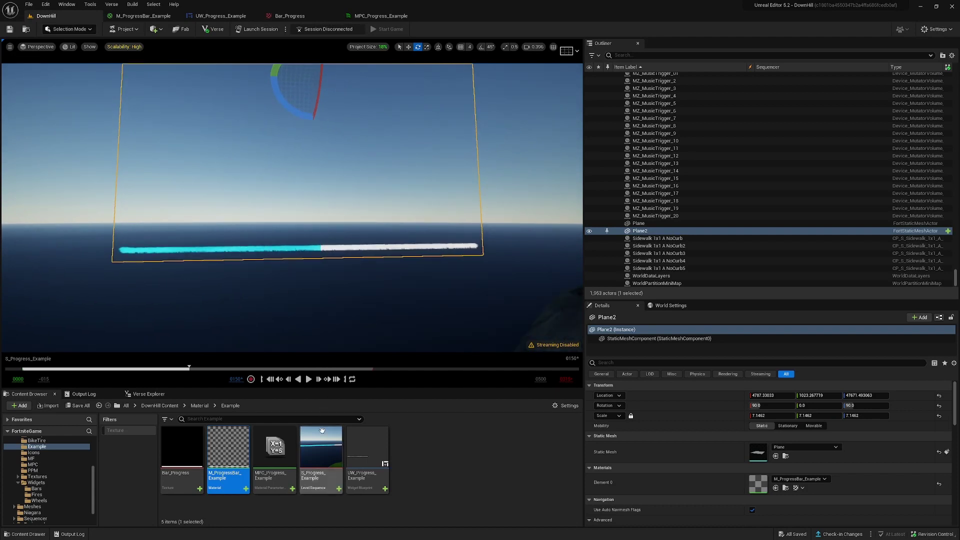
# - Open S_Progress_Example and add a Material Parameter Collection track for MPC_Progress_Example
pyautogui.click(320, 450)
pyautogui.doubleClick(320, 450)
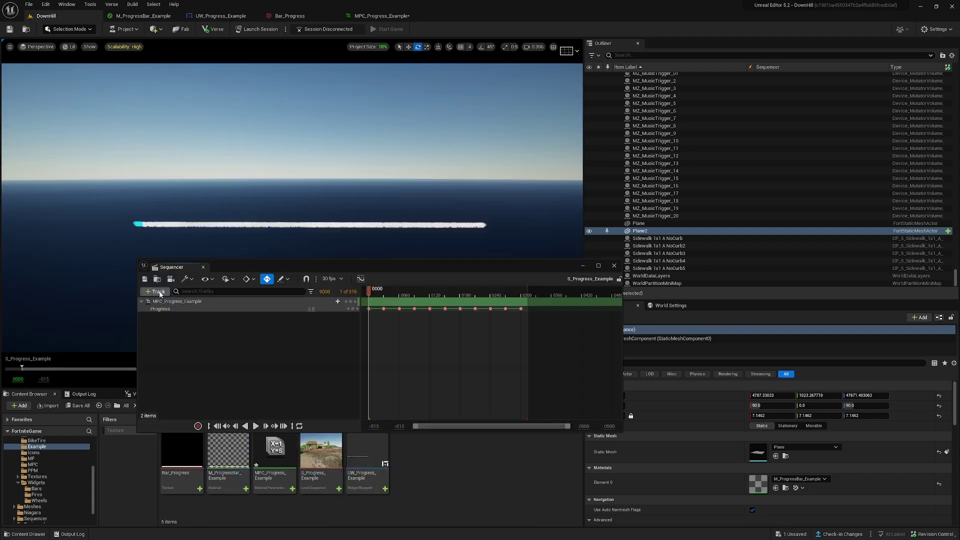
pyautogui.click(155, 291)
pyautogui.moveTo(184, 392)
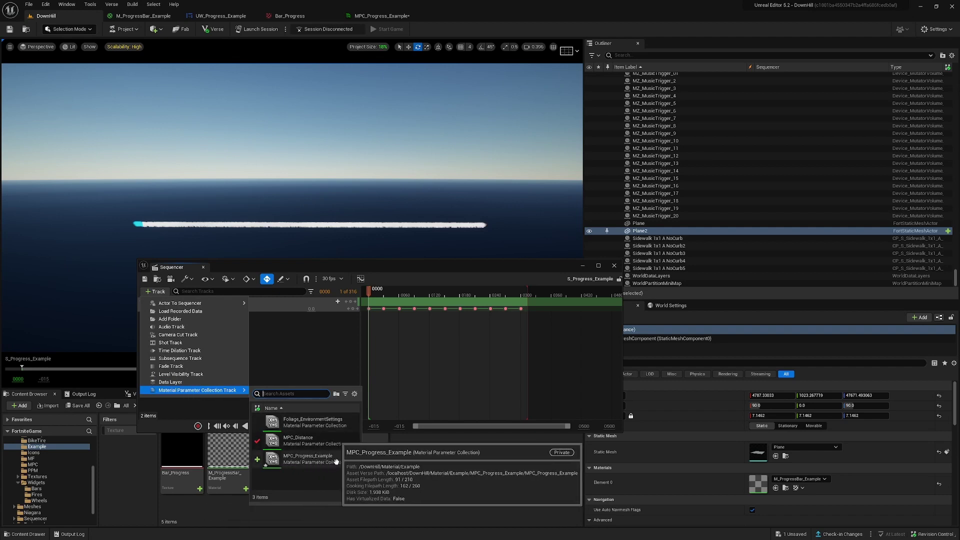
pyautogui.click(300, 459)
# - Review the parameters available on the MPC_Progress_Example track without adding any
pyautogui.click(337, 301)
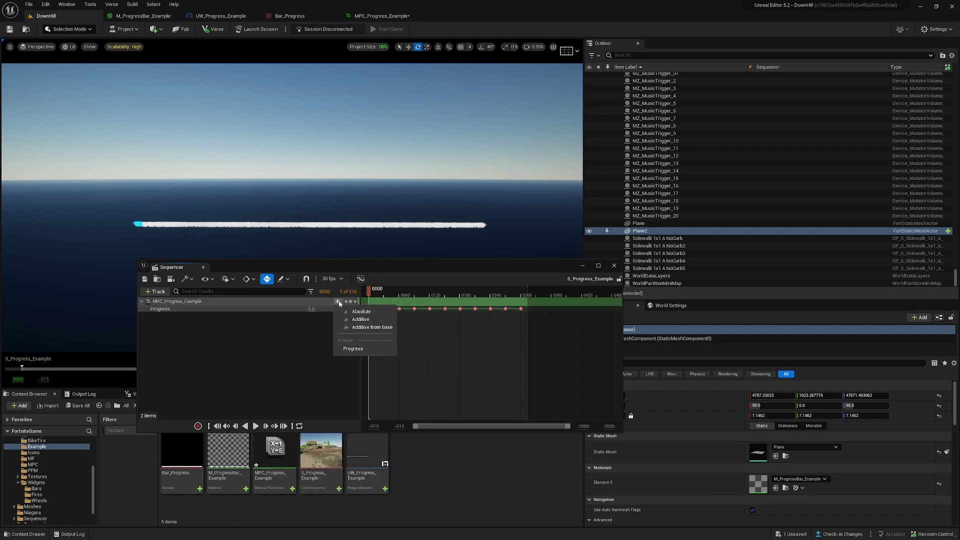
pyautogui.click(217, 330)
pyautogui.click(169, 304)
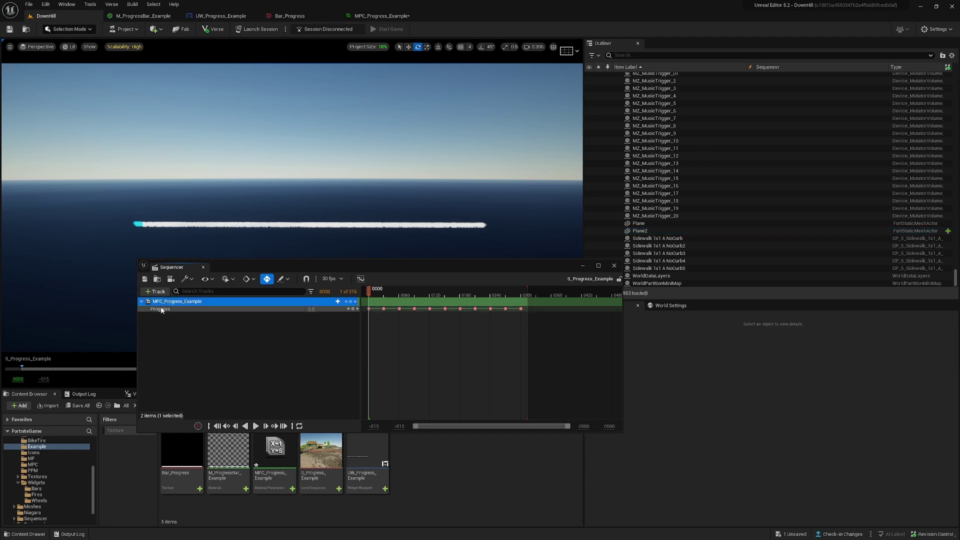
pyautogui.click(337, 301)
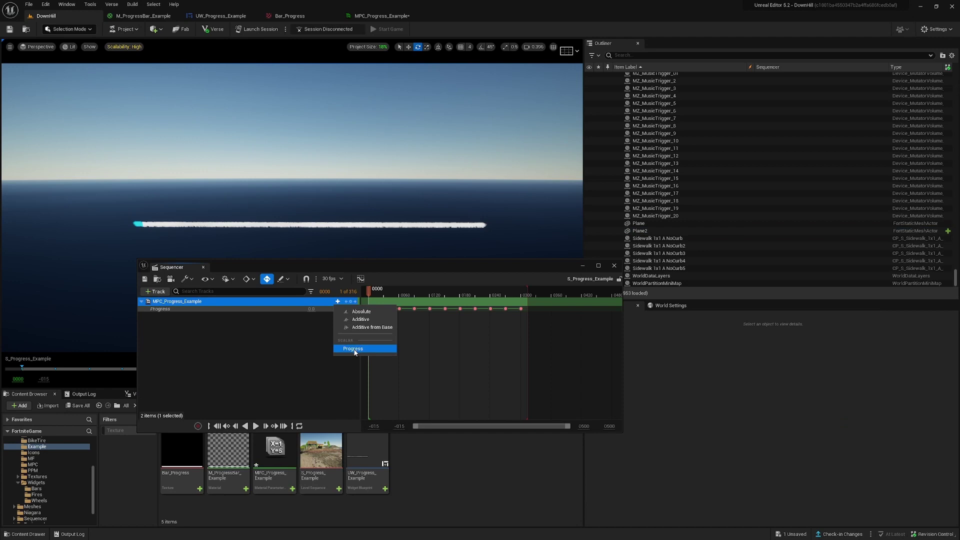
pyautogui.click(261, 345)
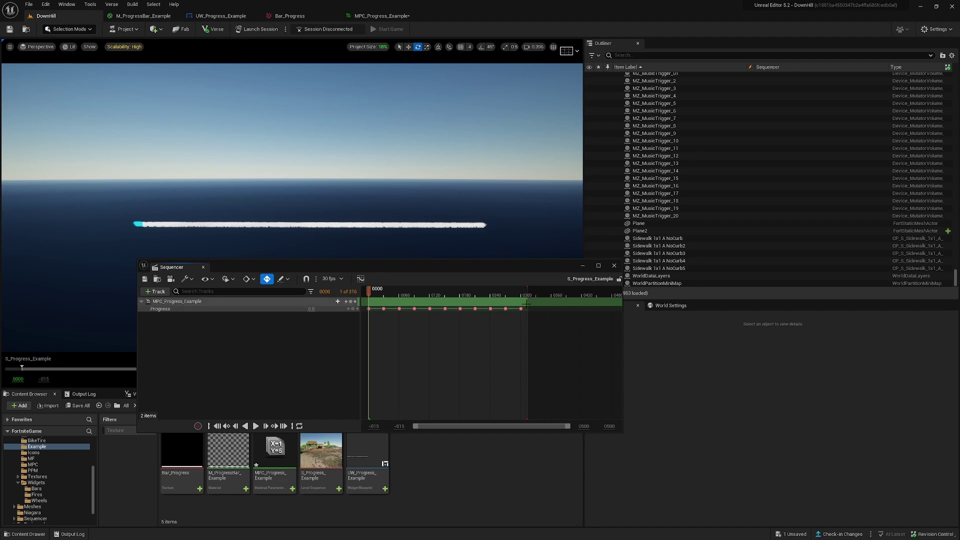
# - Step through the Progress keys from 0030 to 0210 and scrub the timeline to watch the bar
pyautogui.click(357, 309)
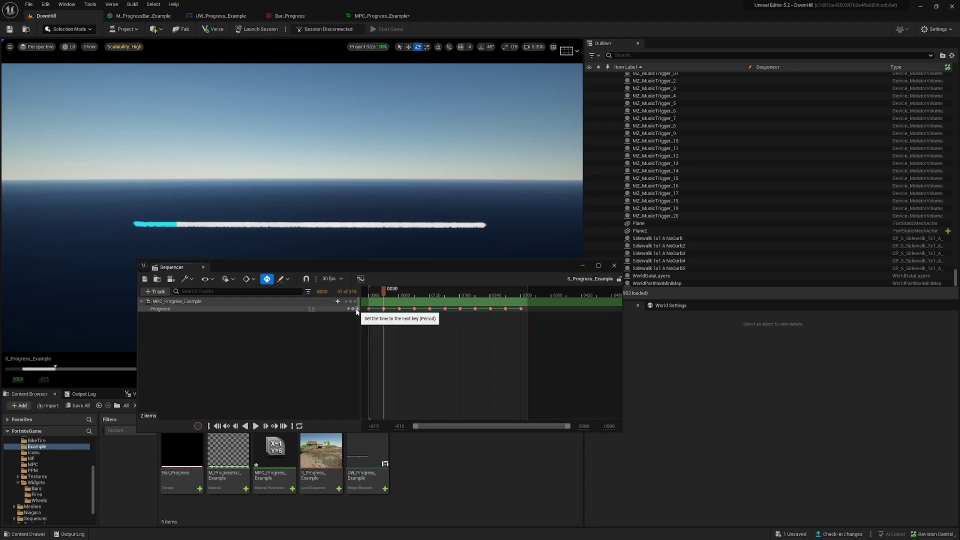
pyautogui.click(357, 309)
pyautogui.click(356, 309)
pyautogui.click(357, 309)
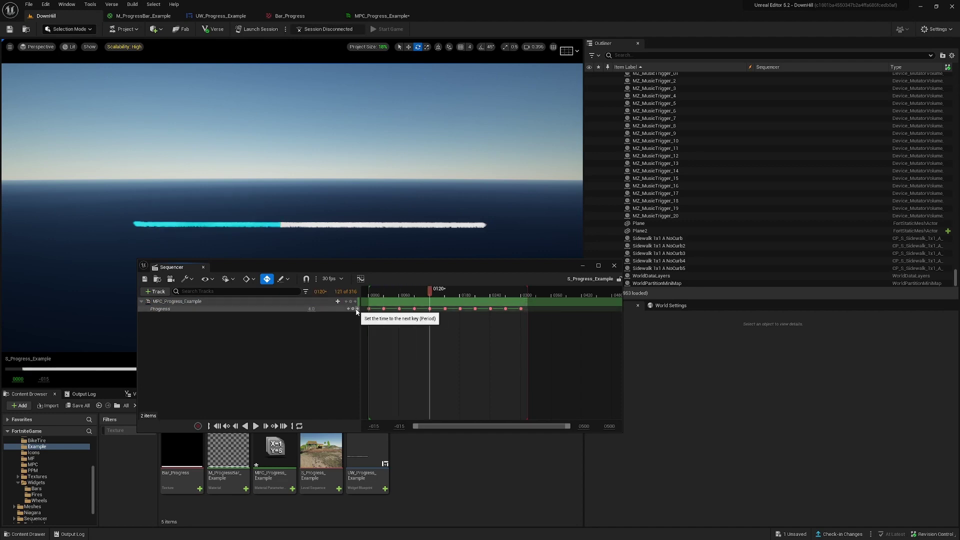
pyautogui.click(356, 309)
pyautogui.click(356, 309)
pyautogui.click(356, 308)
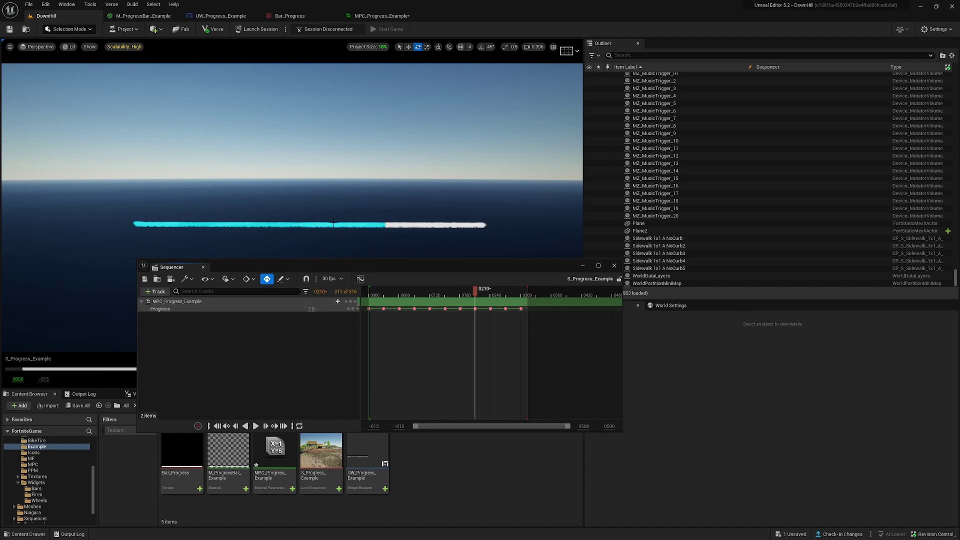
pyautogui.moveTo(391, 324); pyautogui.dragTo(420, 322)
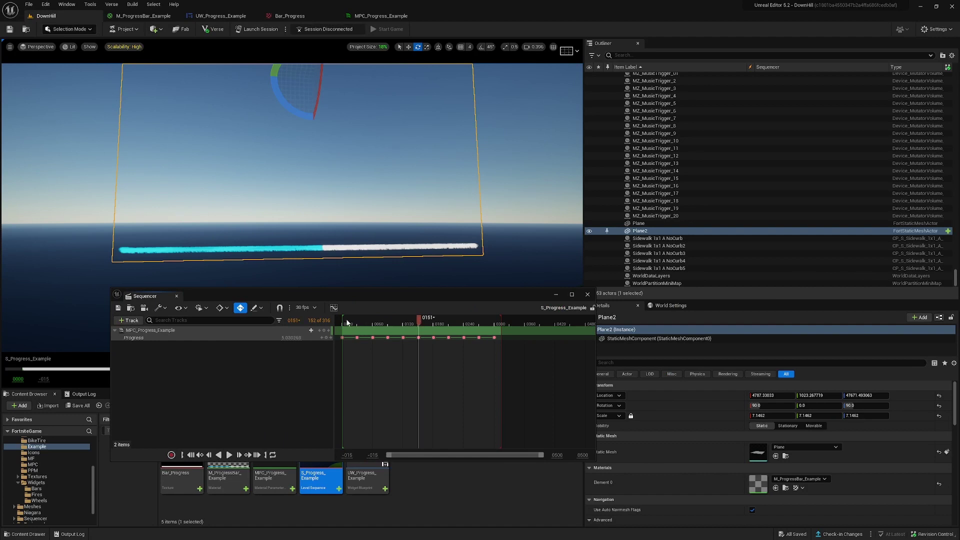
pyautogui.moveTo(342, 320); pyautogui.dragTo(353, 319)
pyautogui.hotkey('ctrl', 'z')
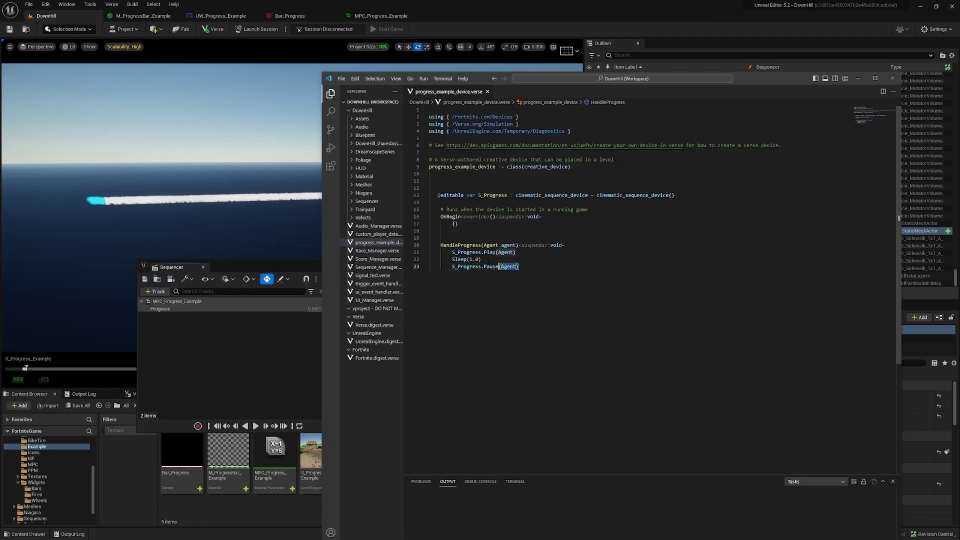
# - Preview the S_Progress sequence playback, then add a blank line below HandleProgress for HandleResetProgress
pyautogui.moveTo(520, 266); pyautogui.dragTo(440, 245)
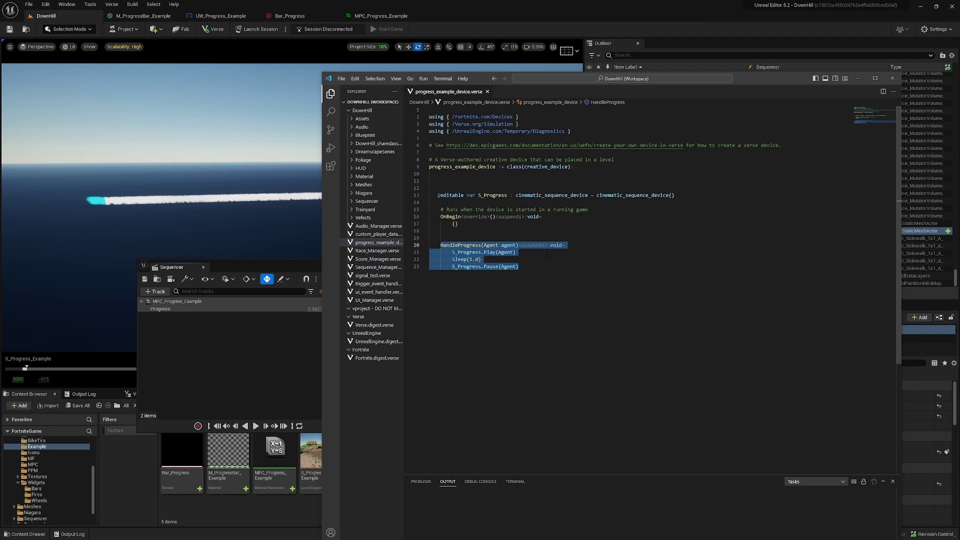
pyautogui.click(250, 337)
pyautogui.press('space')
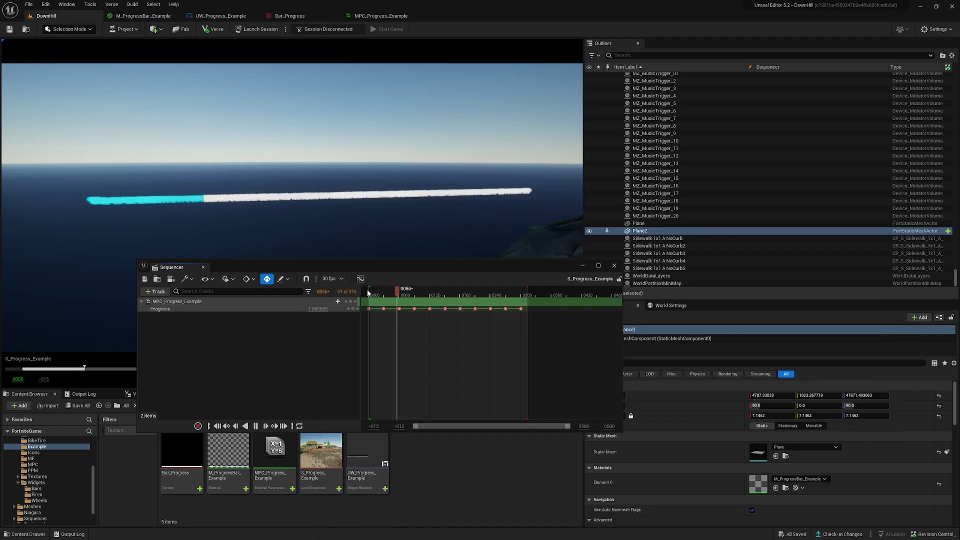
pyautogui.press('space')
pyautogui.press('space')
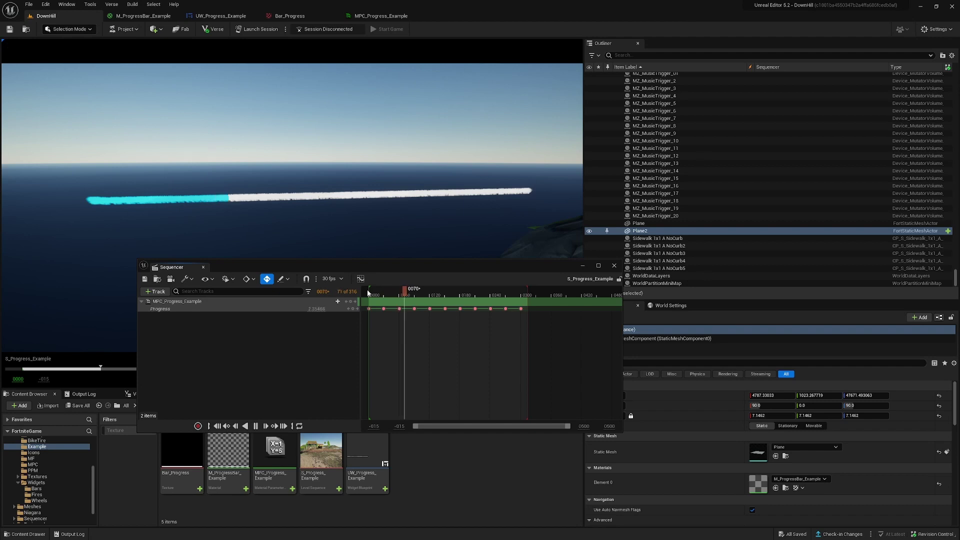
pyautogui.press('space')
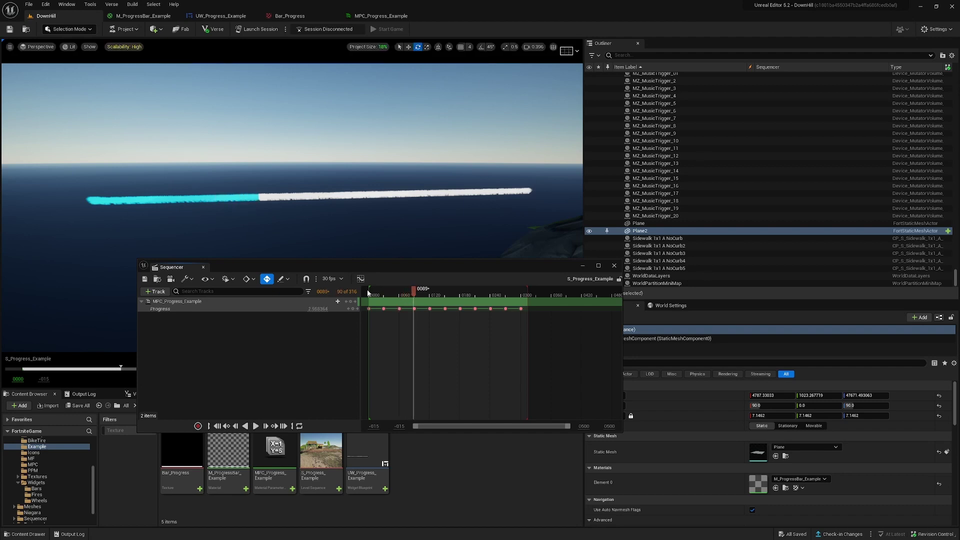
pyautogui.hotkey('alt', 'Tab')
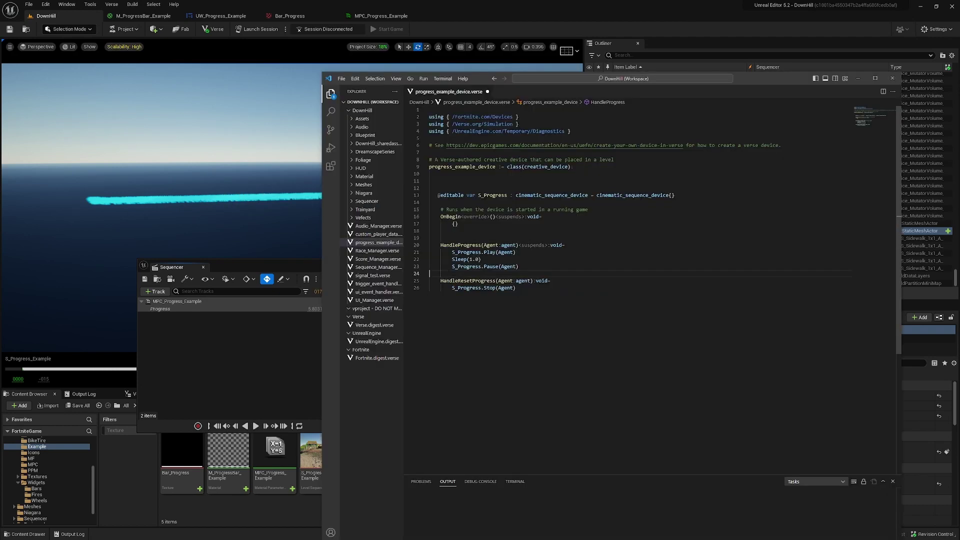
pyautogui.press('Return')
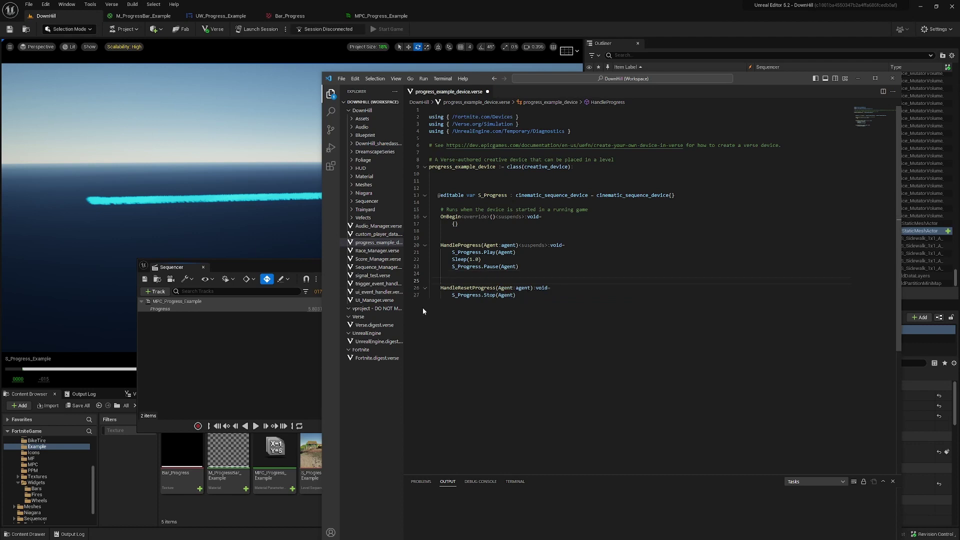
# - Try a Progress key of 0 at the current frame, undo it, and move the playhead to frame 0150
pyautogui.click(268, 350)
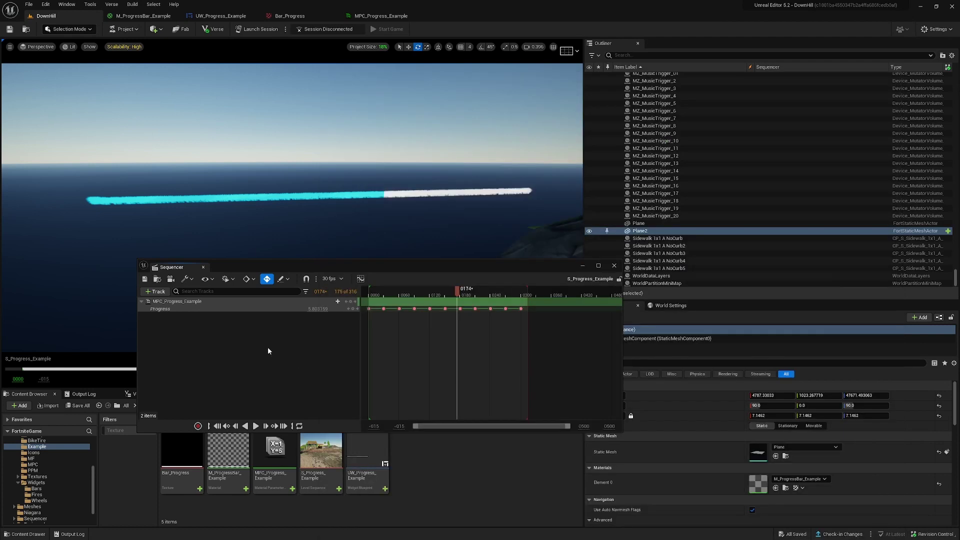
pyautogui.click(316, 309)
pyautogui.write('0')
pyautogui.press('Return')
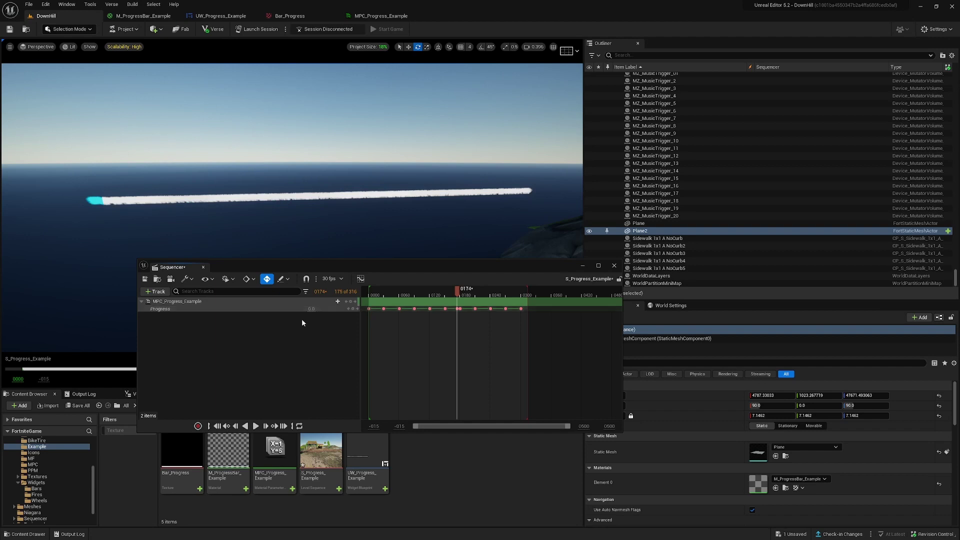
pyautogui.hotkey('ctrl', 's')
pyautogui.click(445, 289)
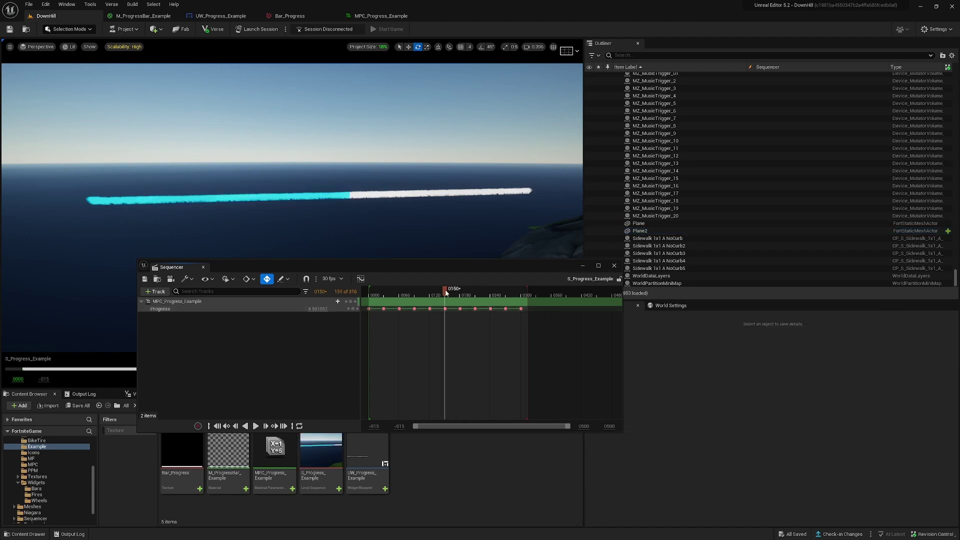